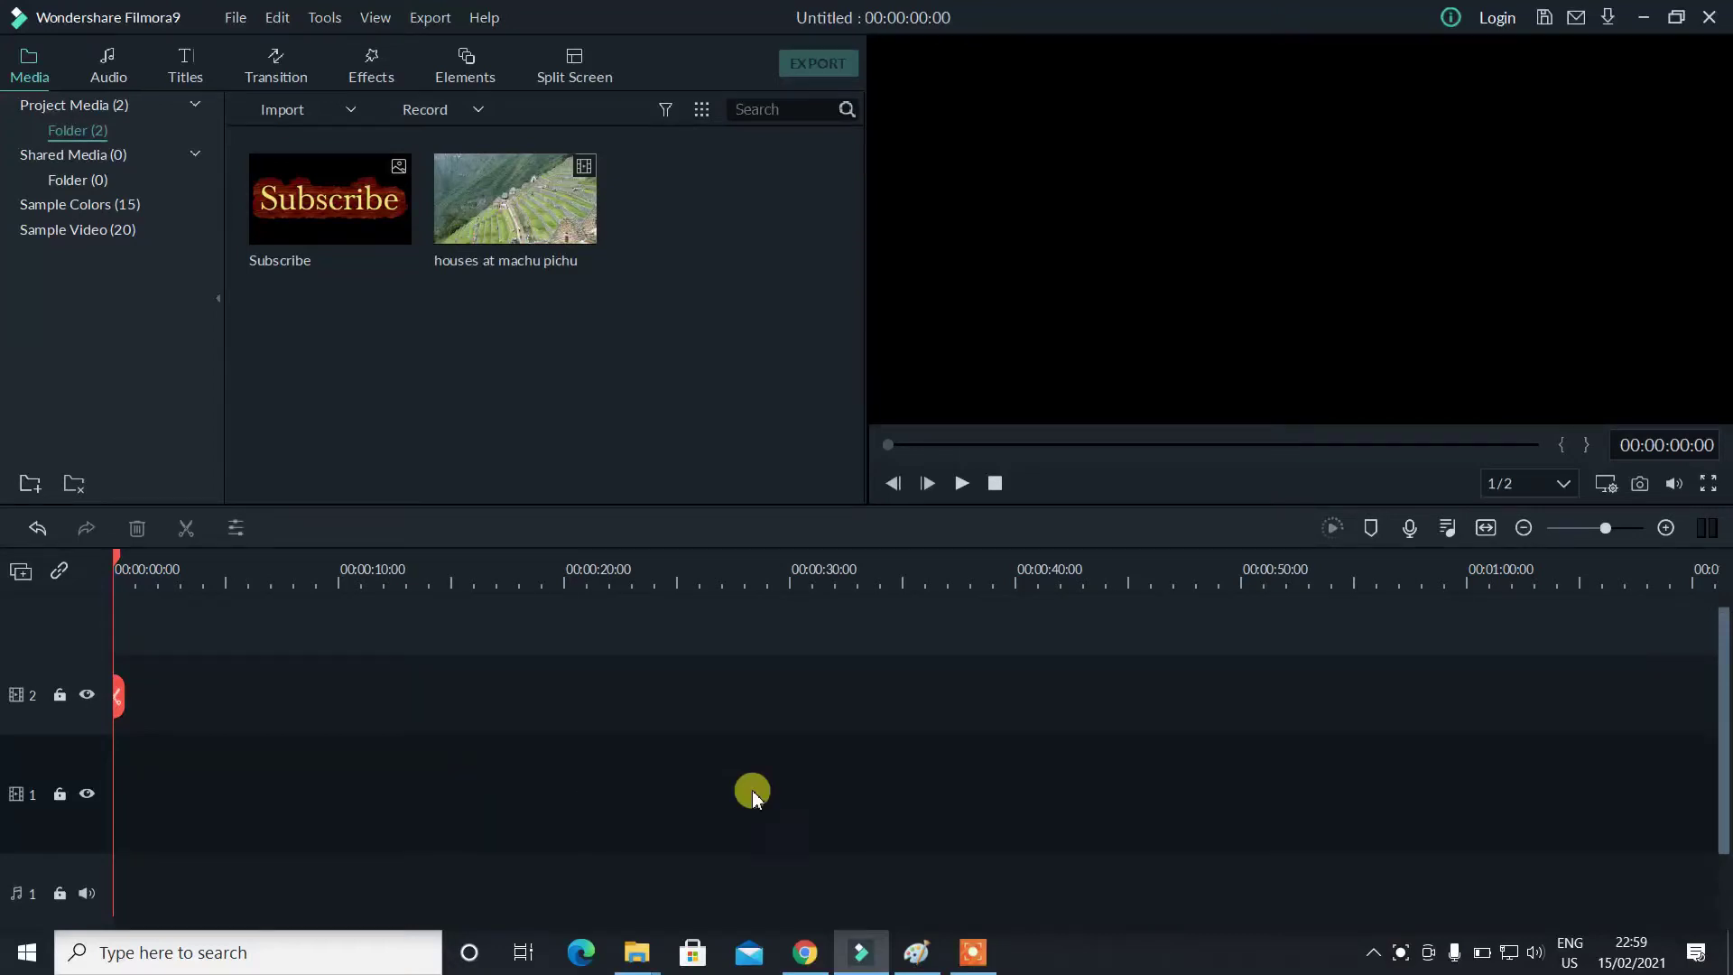
Paste 'say hello to my friend' into Google Translate for a Portuguese translation
click(870, 943)
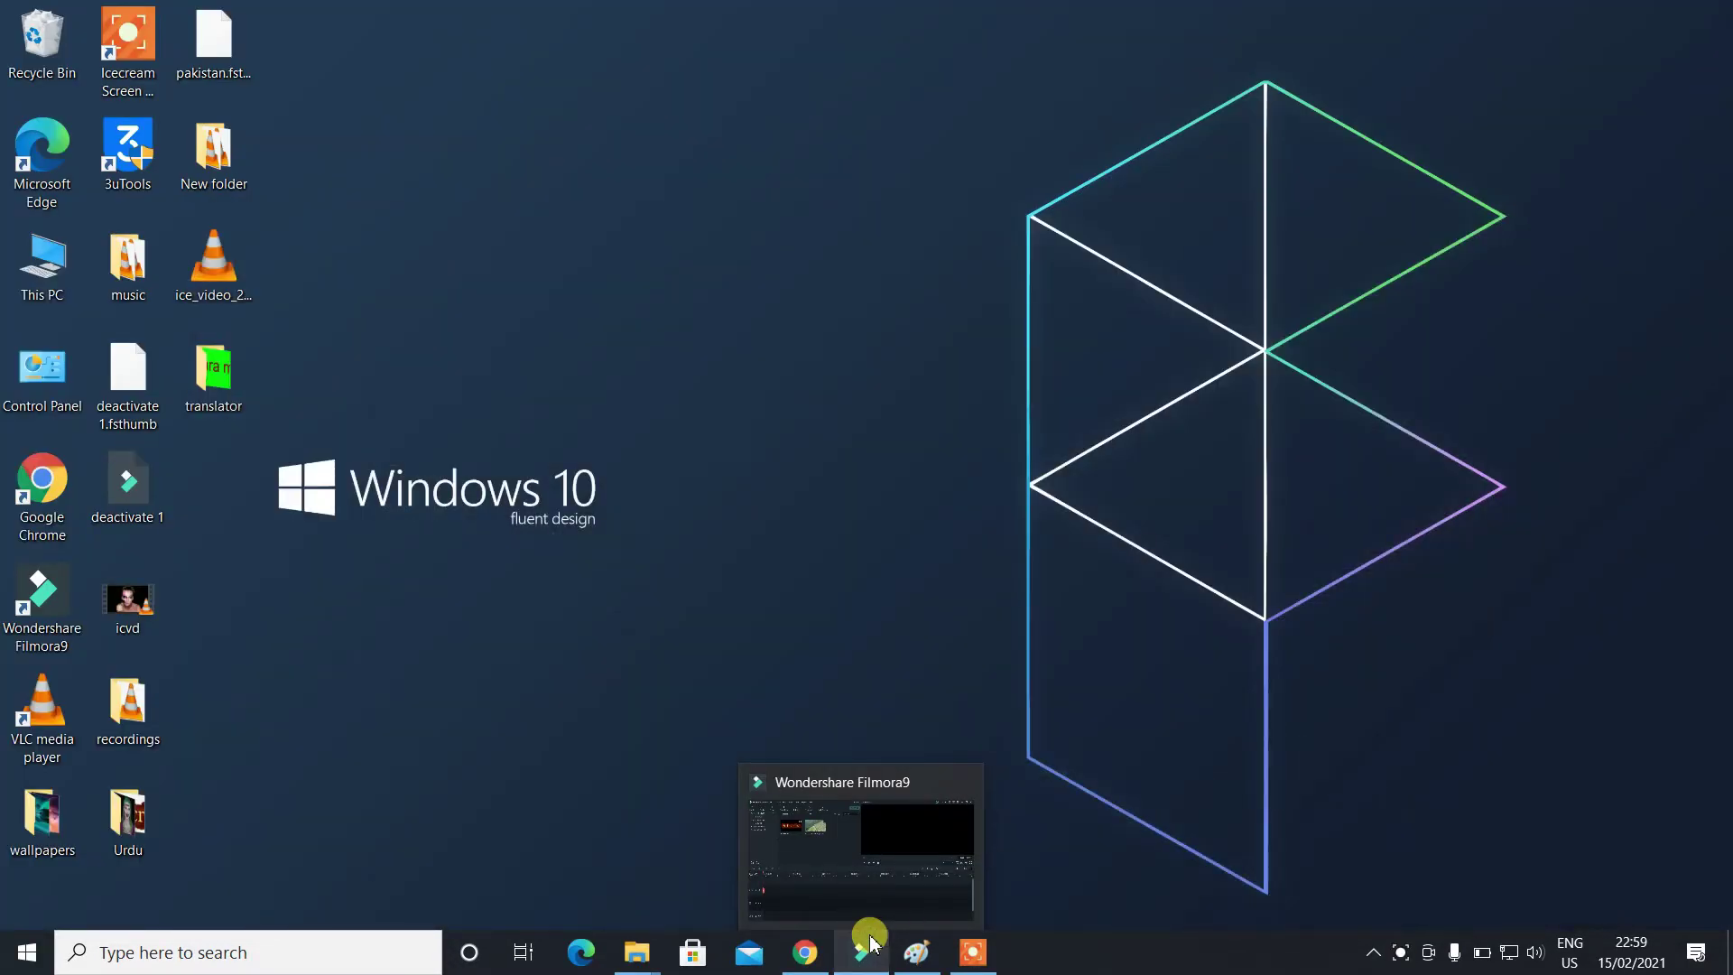
click(872, 944)
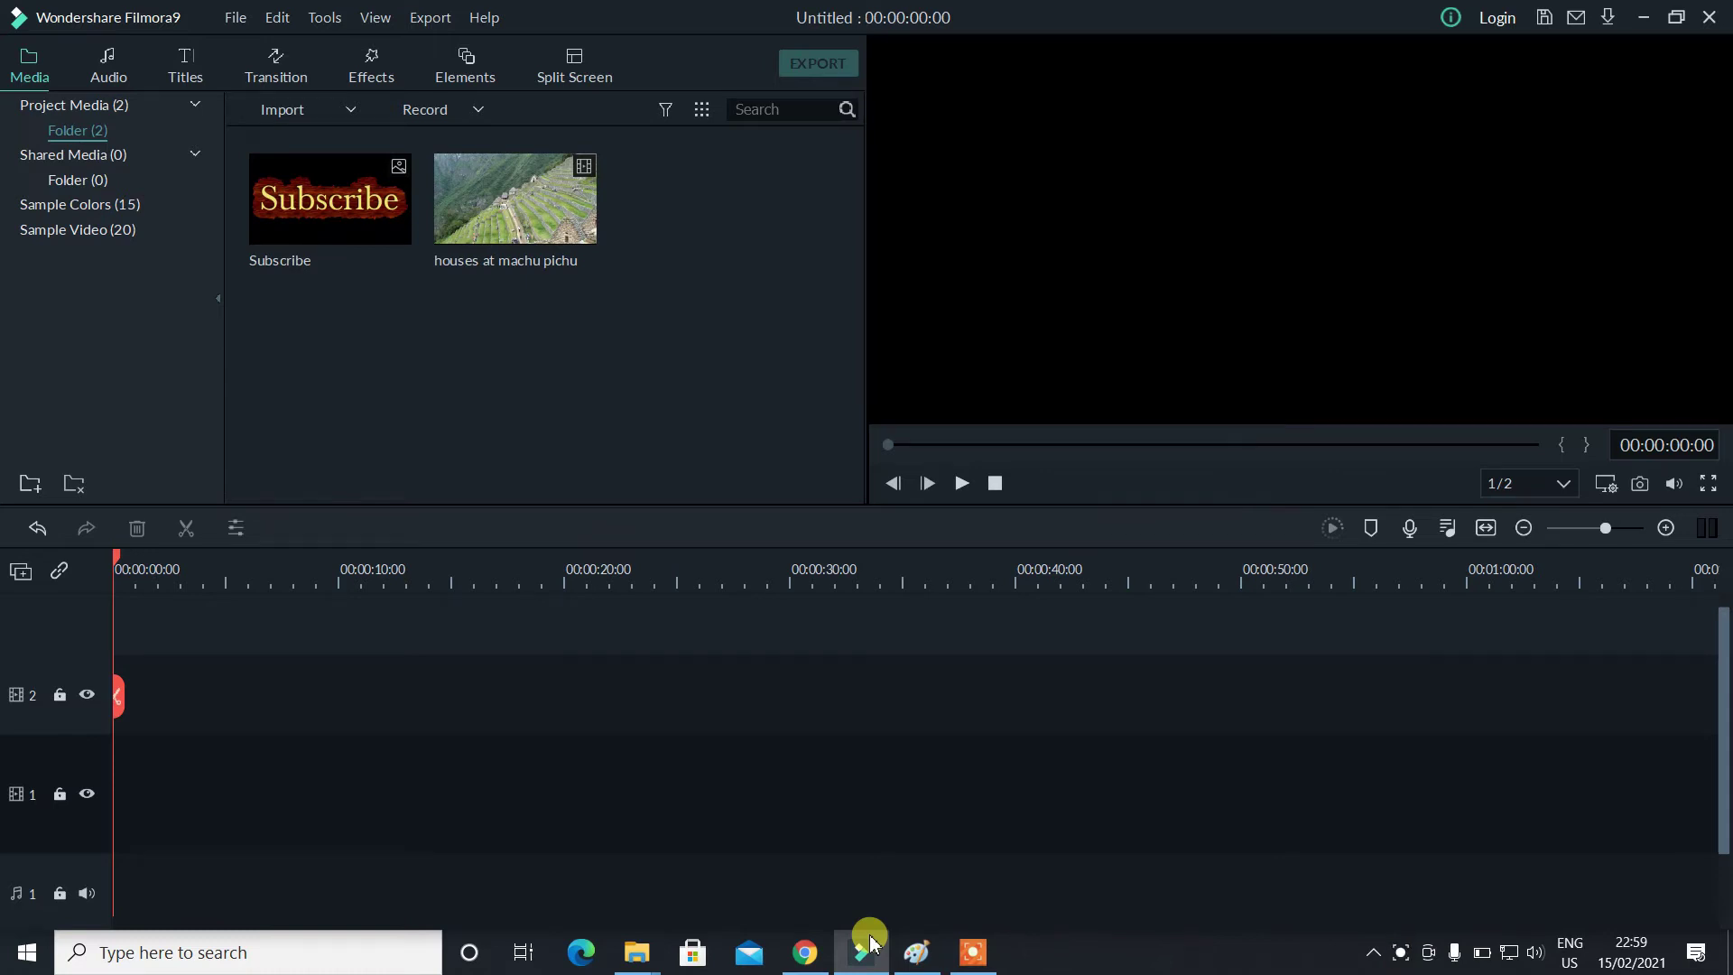
click(806, 964)
click(348, 484)
text(say hello to my friend)
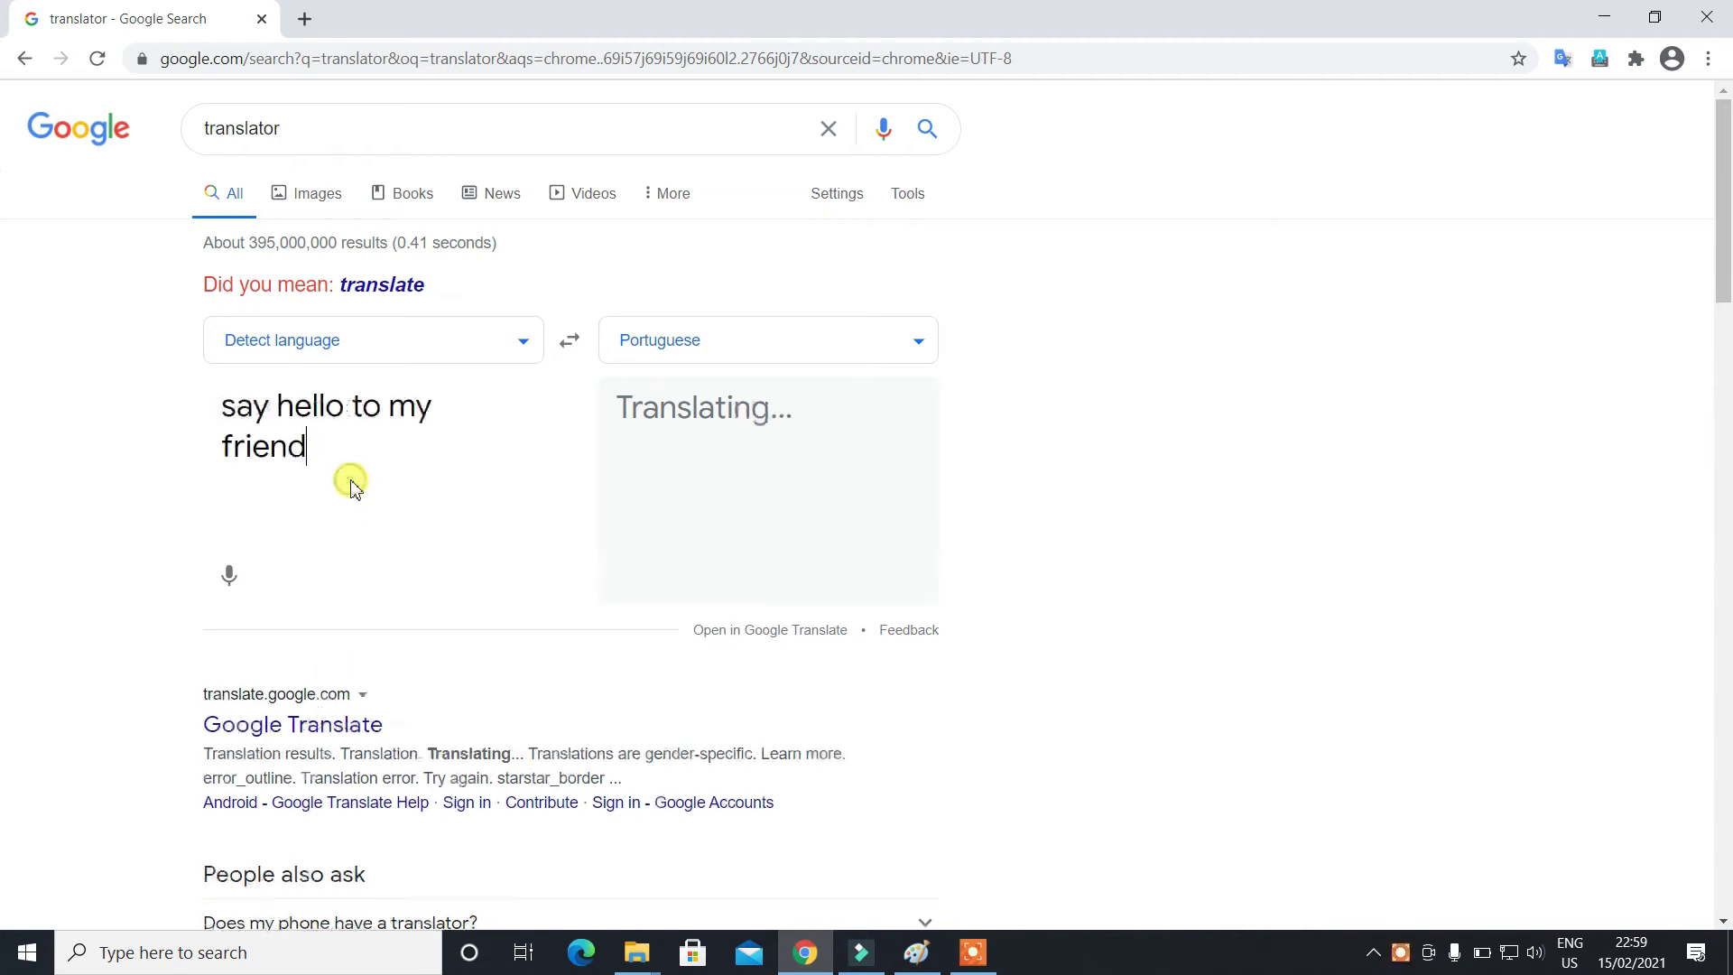
drag(716, 459, 623, 411)
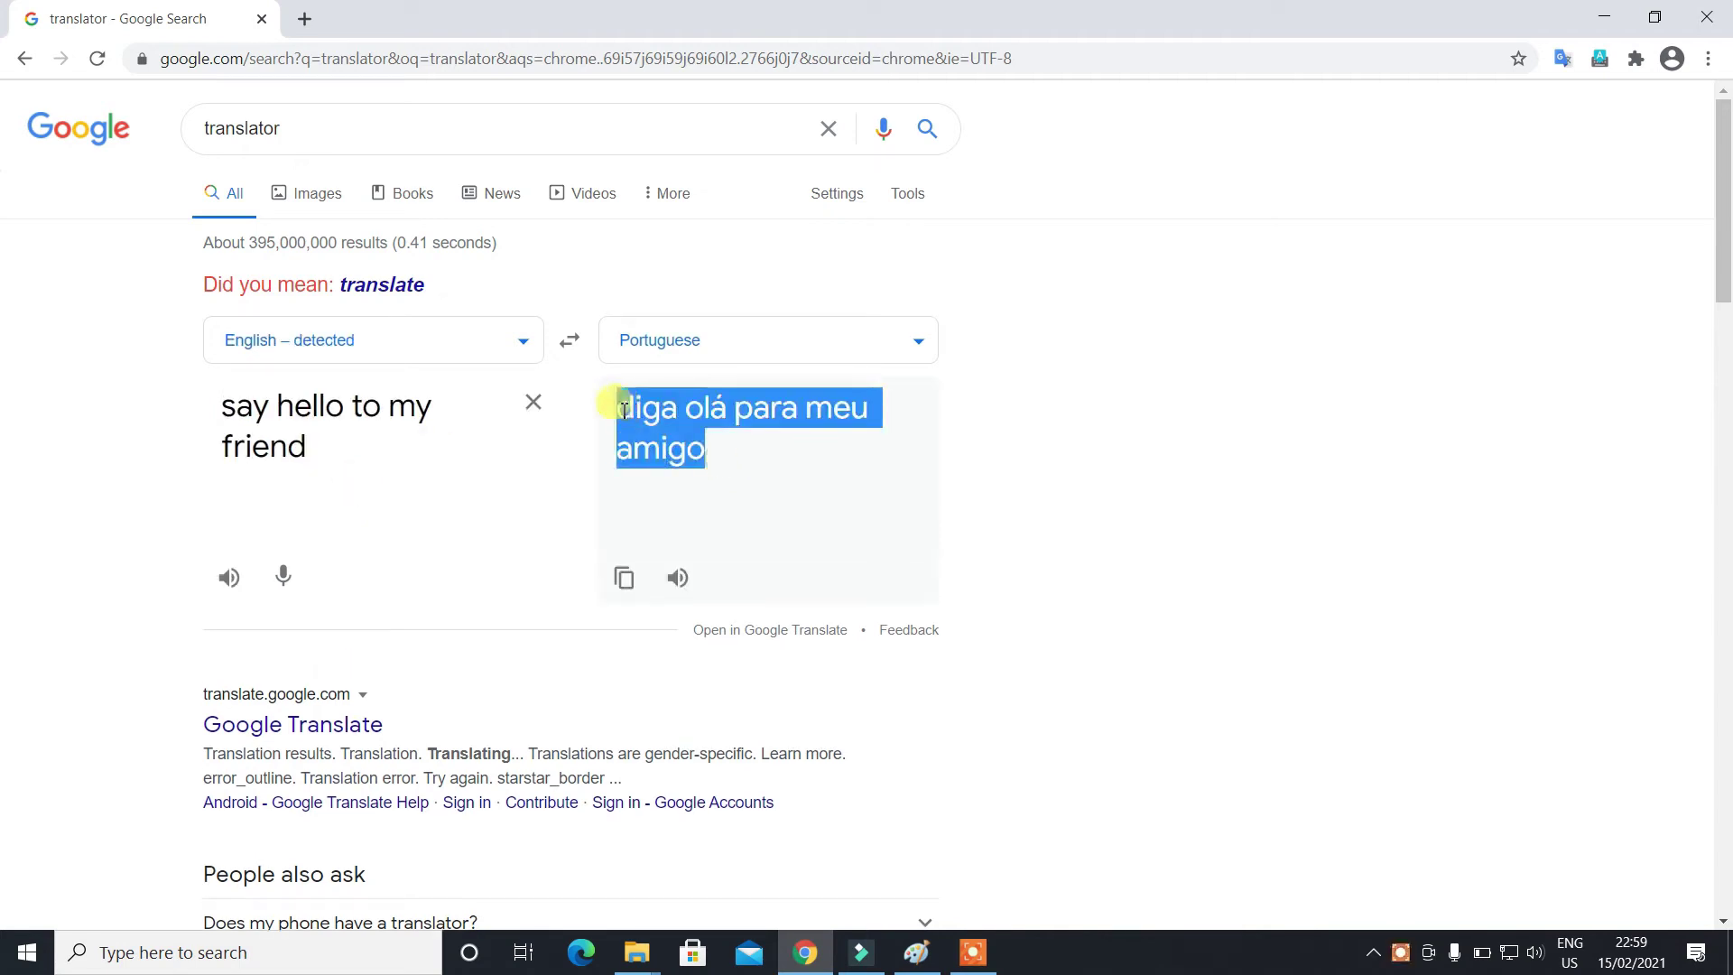
click(1051, 487)
mouse_move(917, 966)
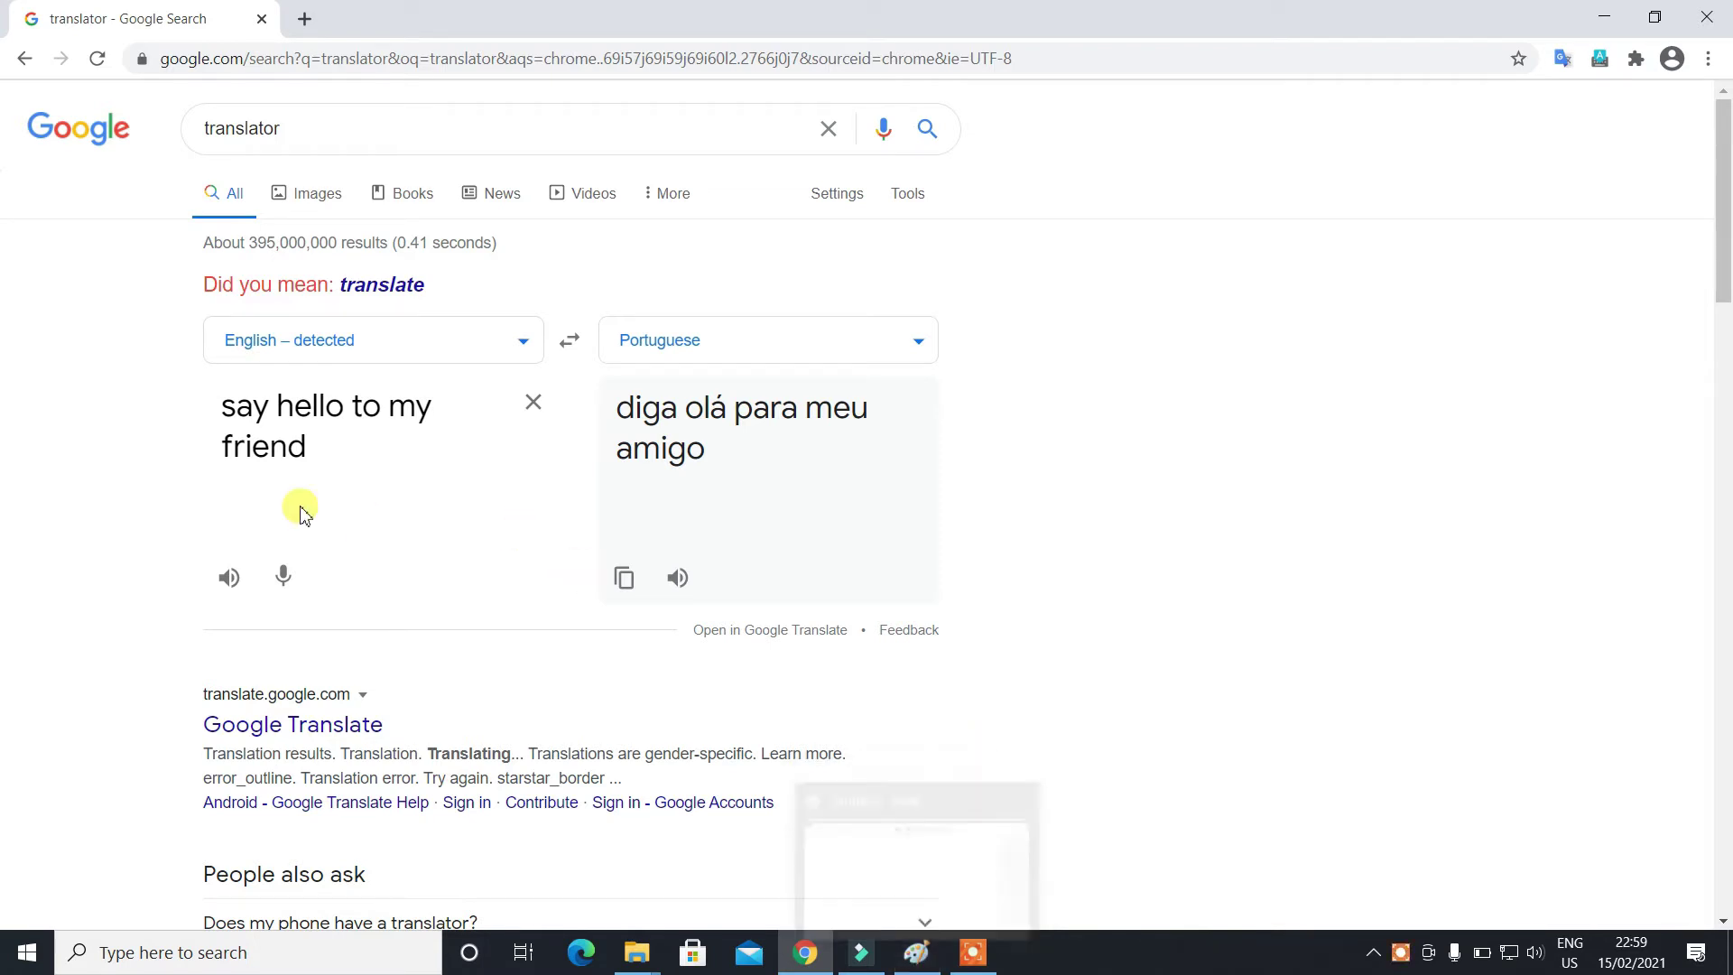
Copy the Portuguese result 'diga olá para meu amigo' and minimize Chrome back to Filmora
triple_click(307, 436)
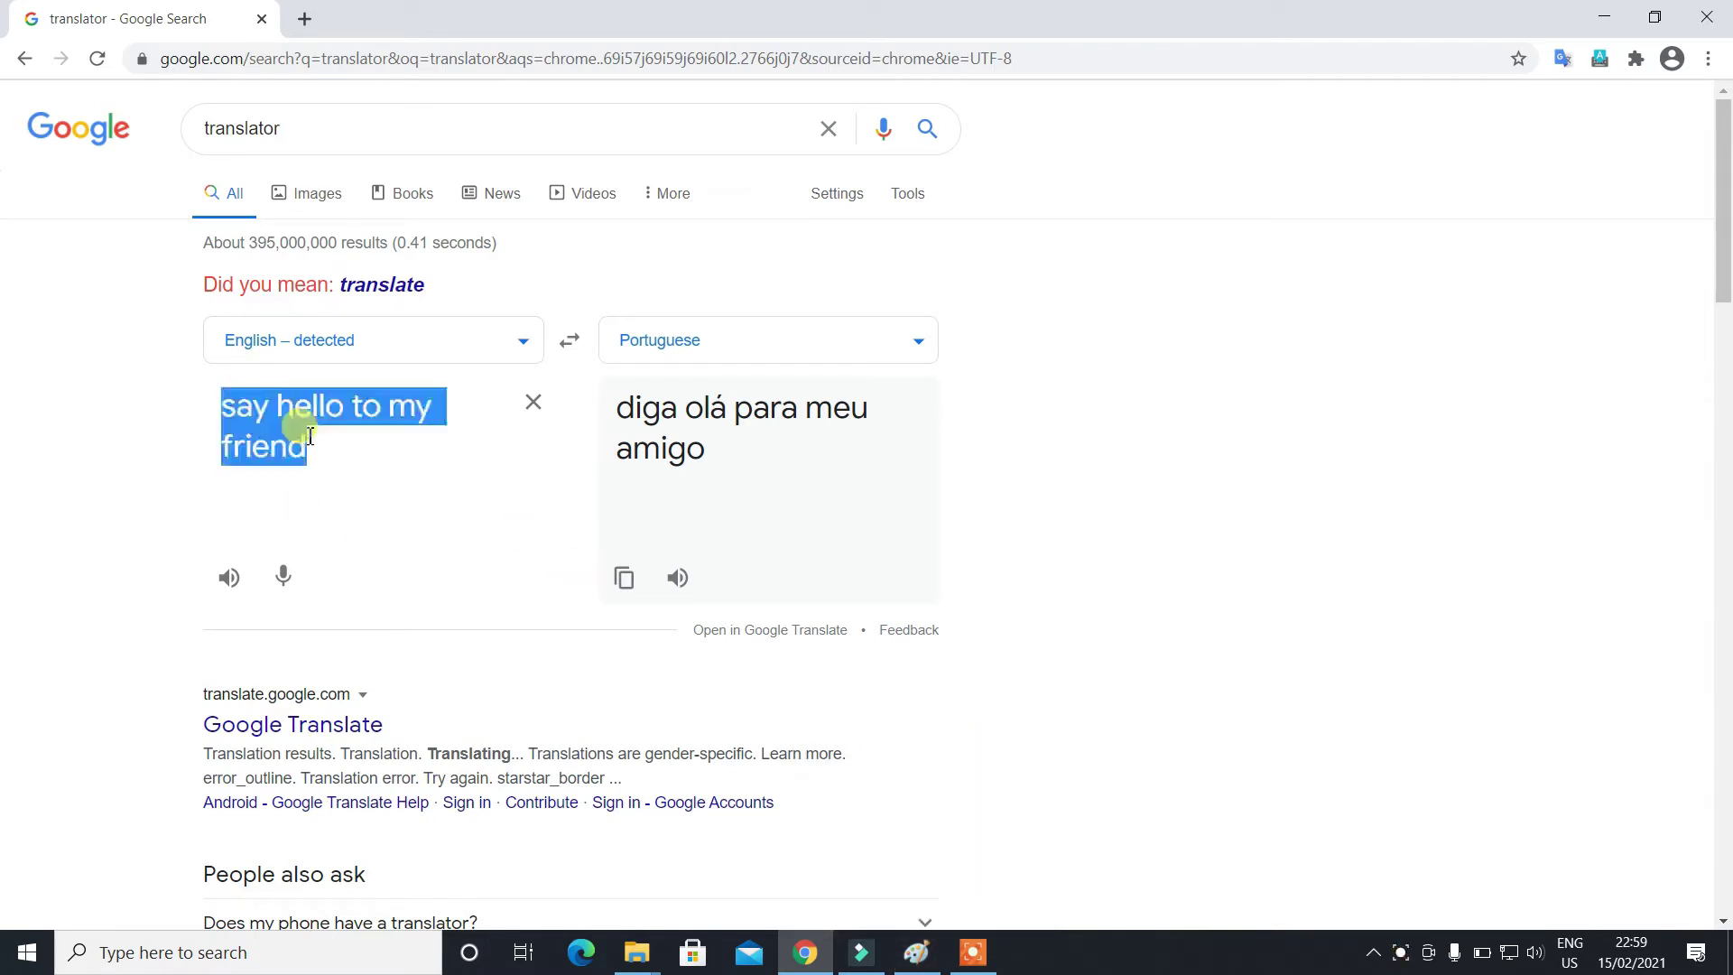
click(109, 445)
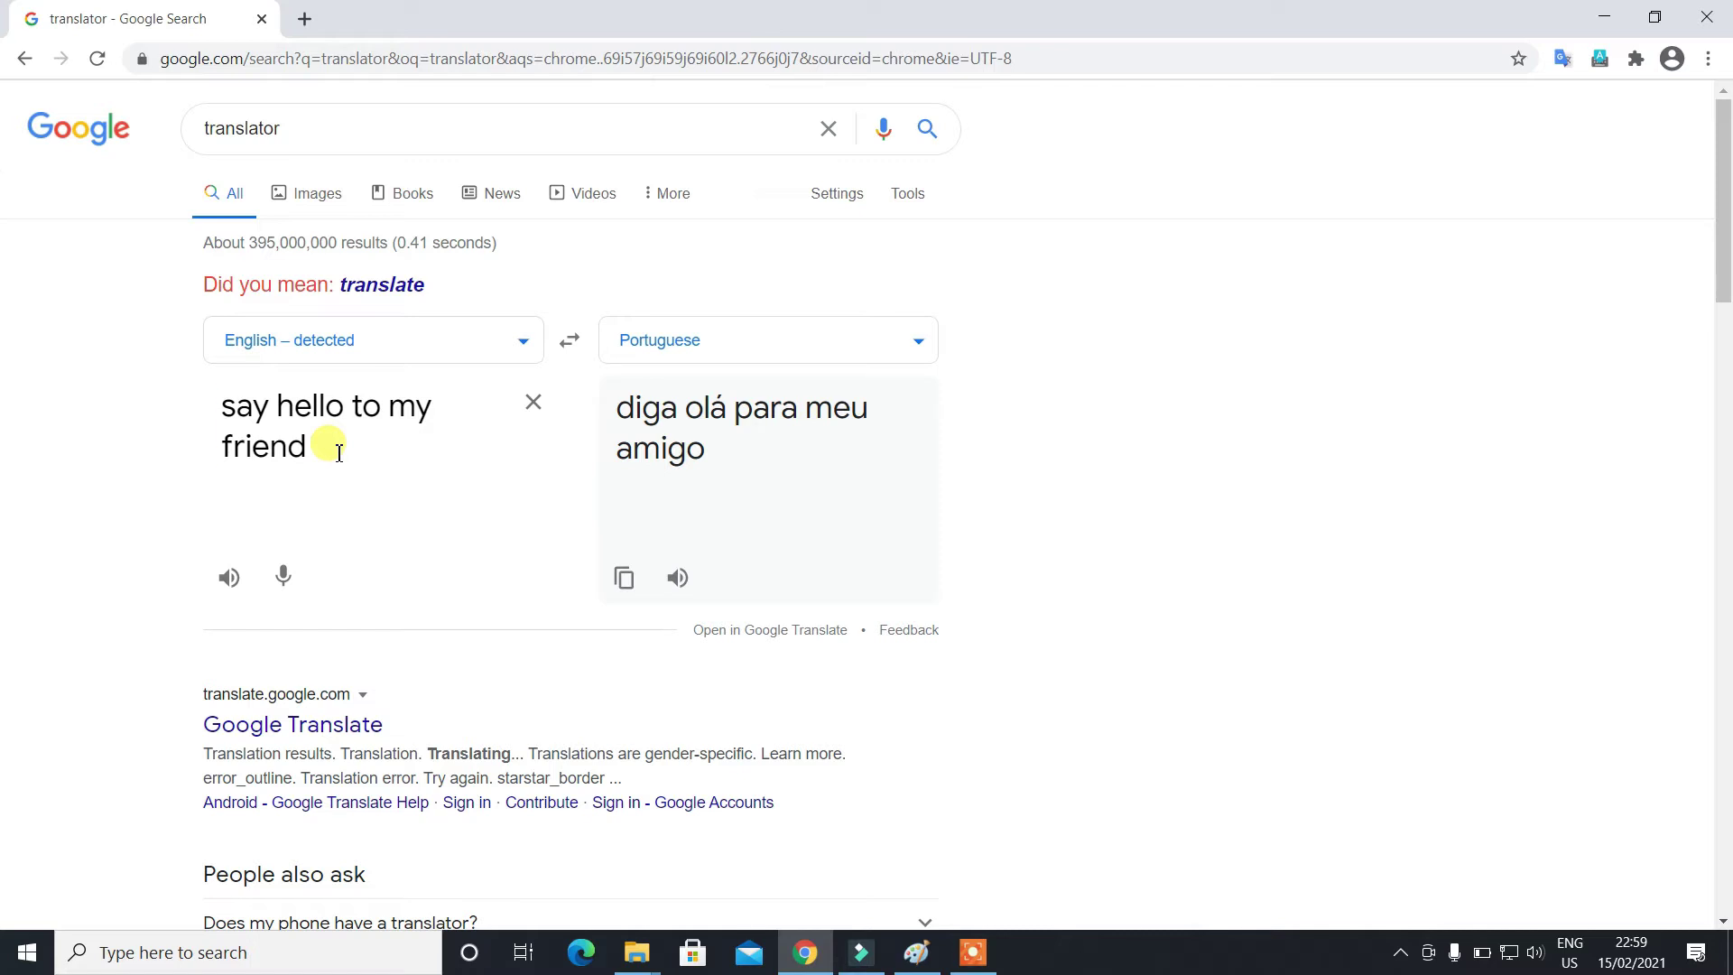
triple_click(339, 452)
click(686, 456)
click(621, 577)
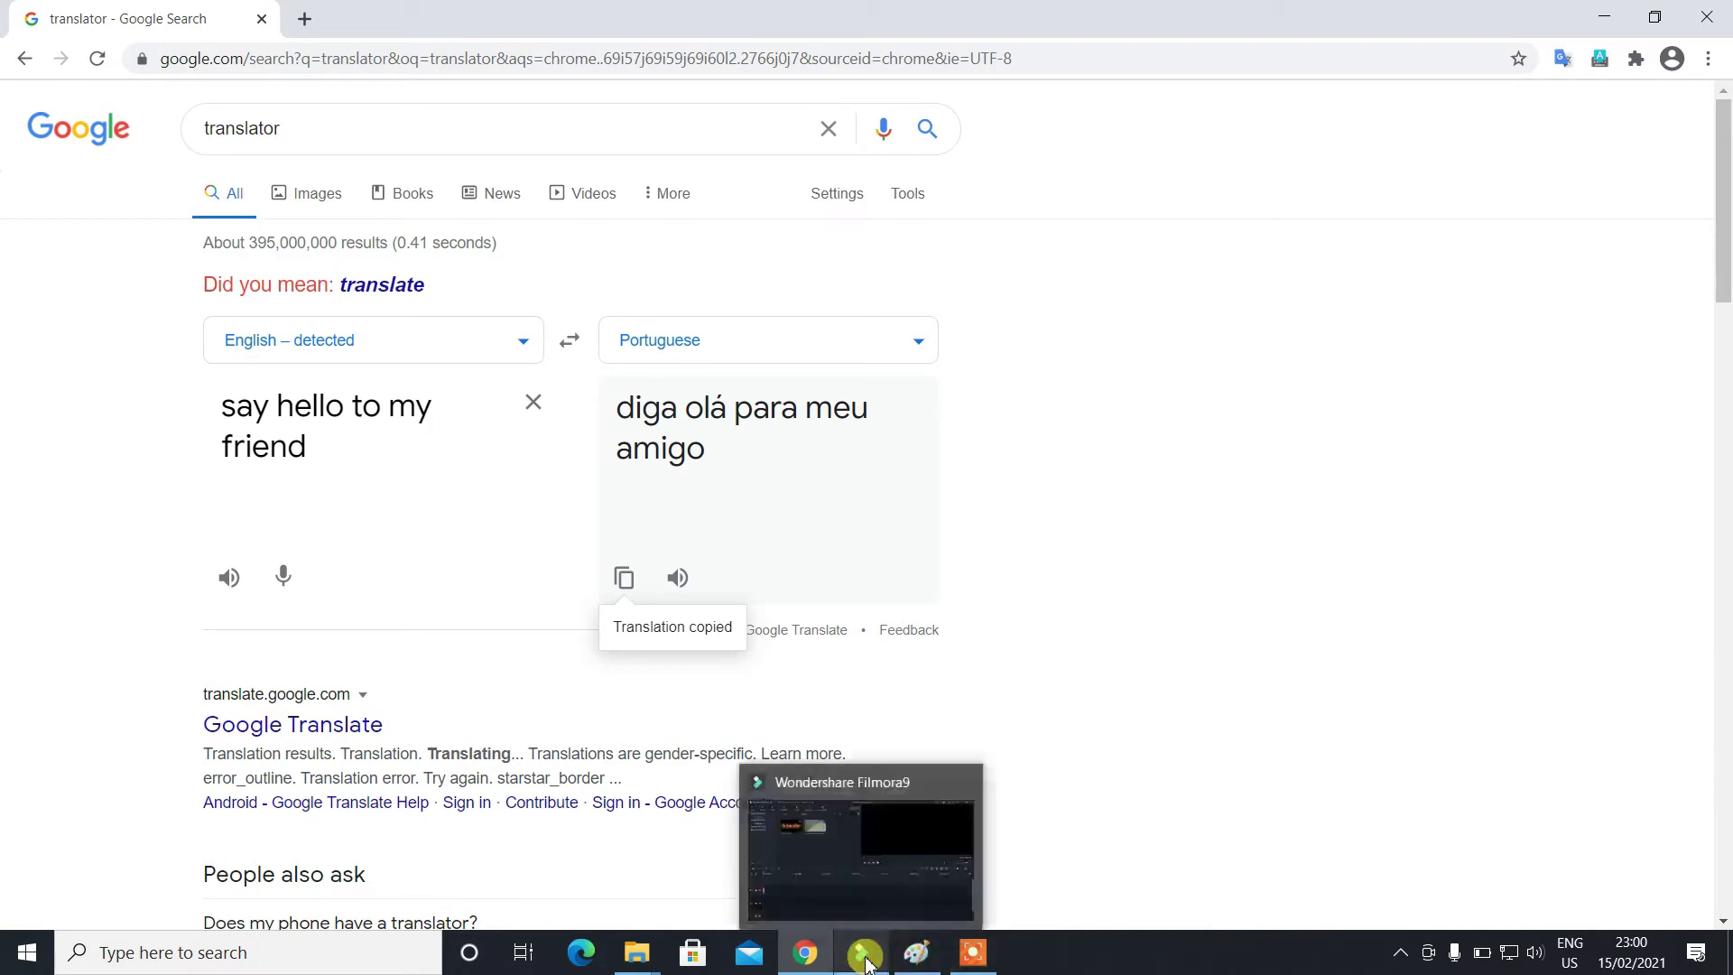
click(1602, 16)
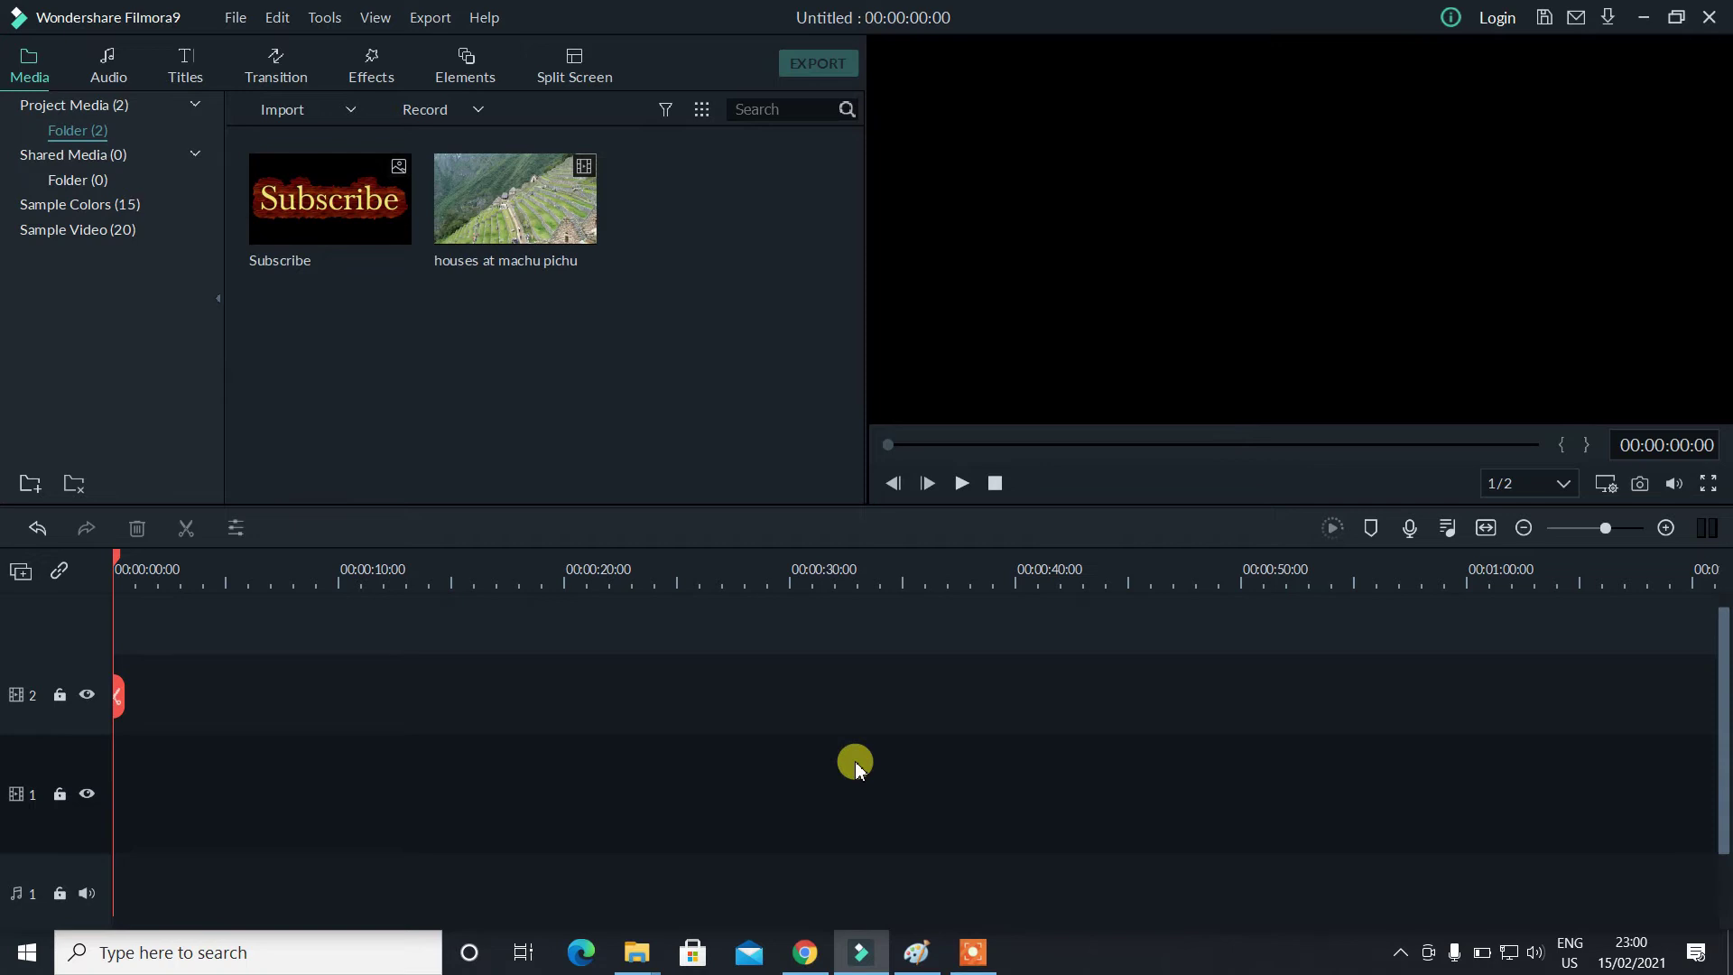
Recopy 'diga olá para meu amigo' from Google Translate and bring up the untitled Paint canvas
click(805, 952)
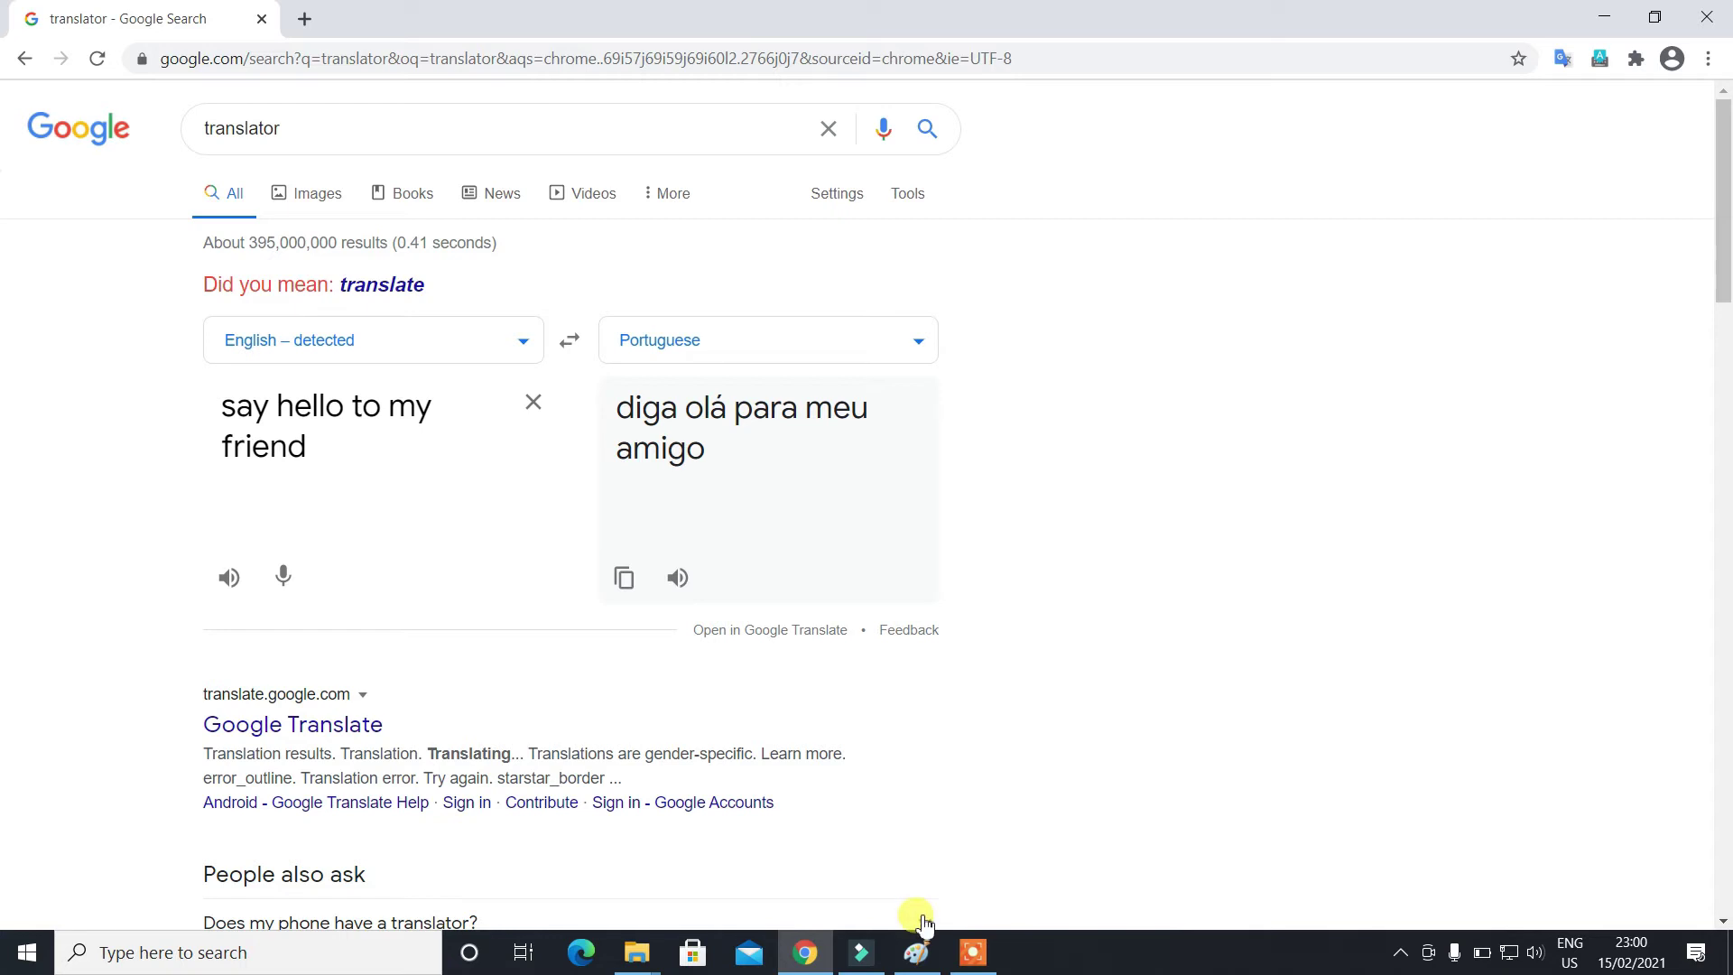
mouse_move(921, 963)
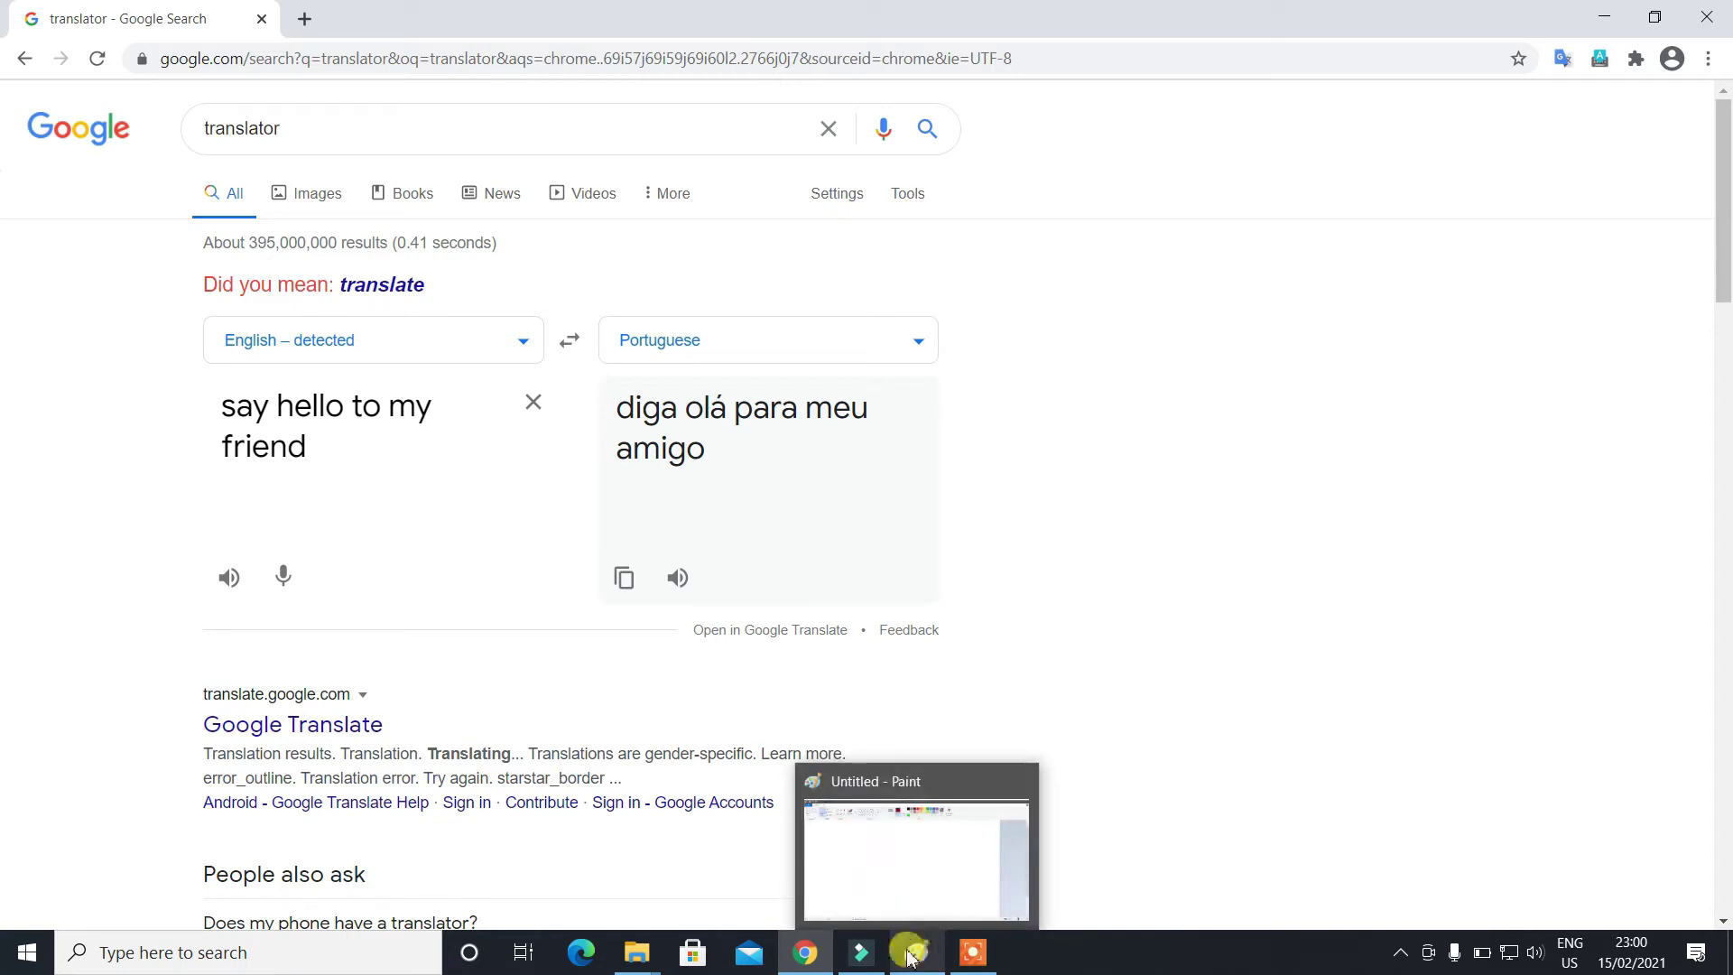
click(624, 579)
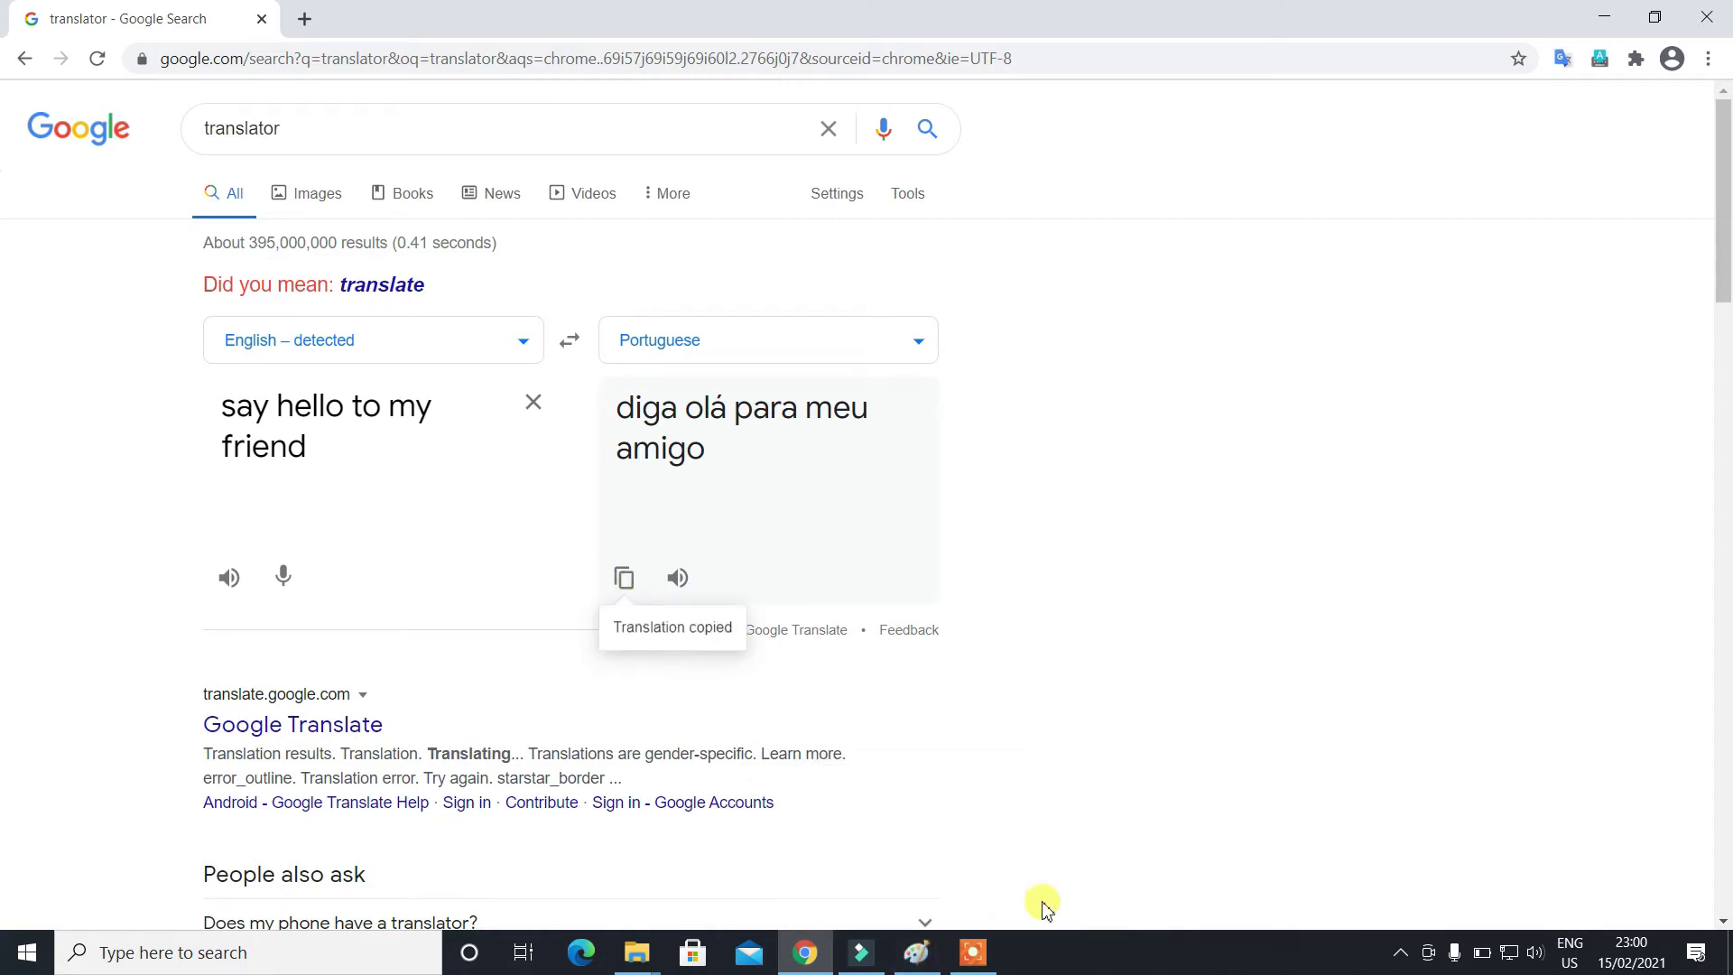
click(917, 952)
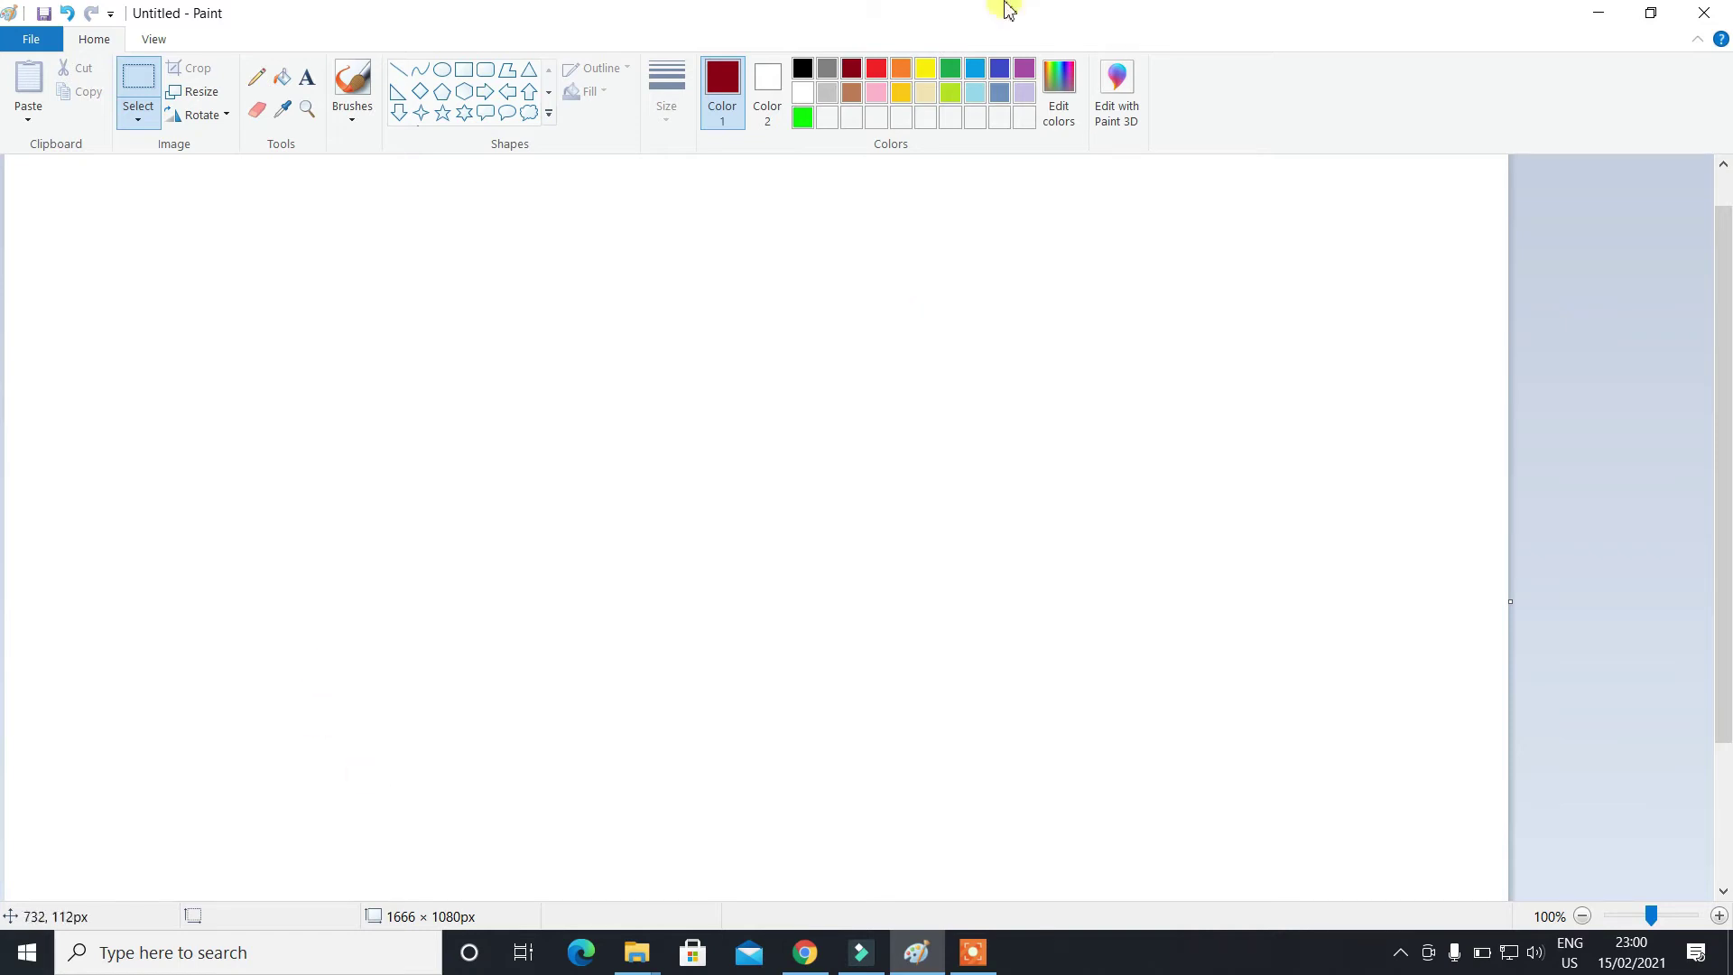
Close Paint without saving and relaunch it from Windows search
click(1705, 13)
click(906, 480)
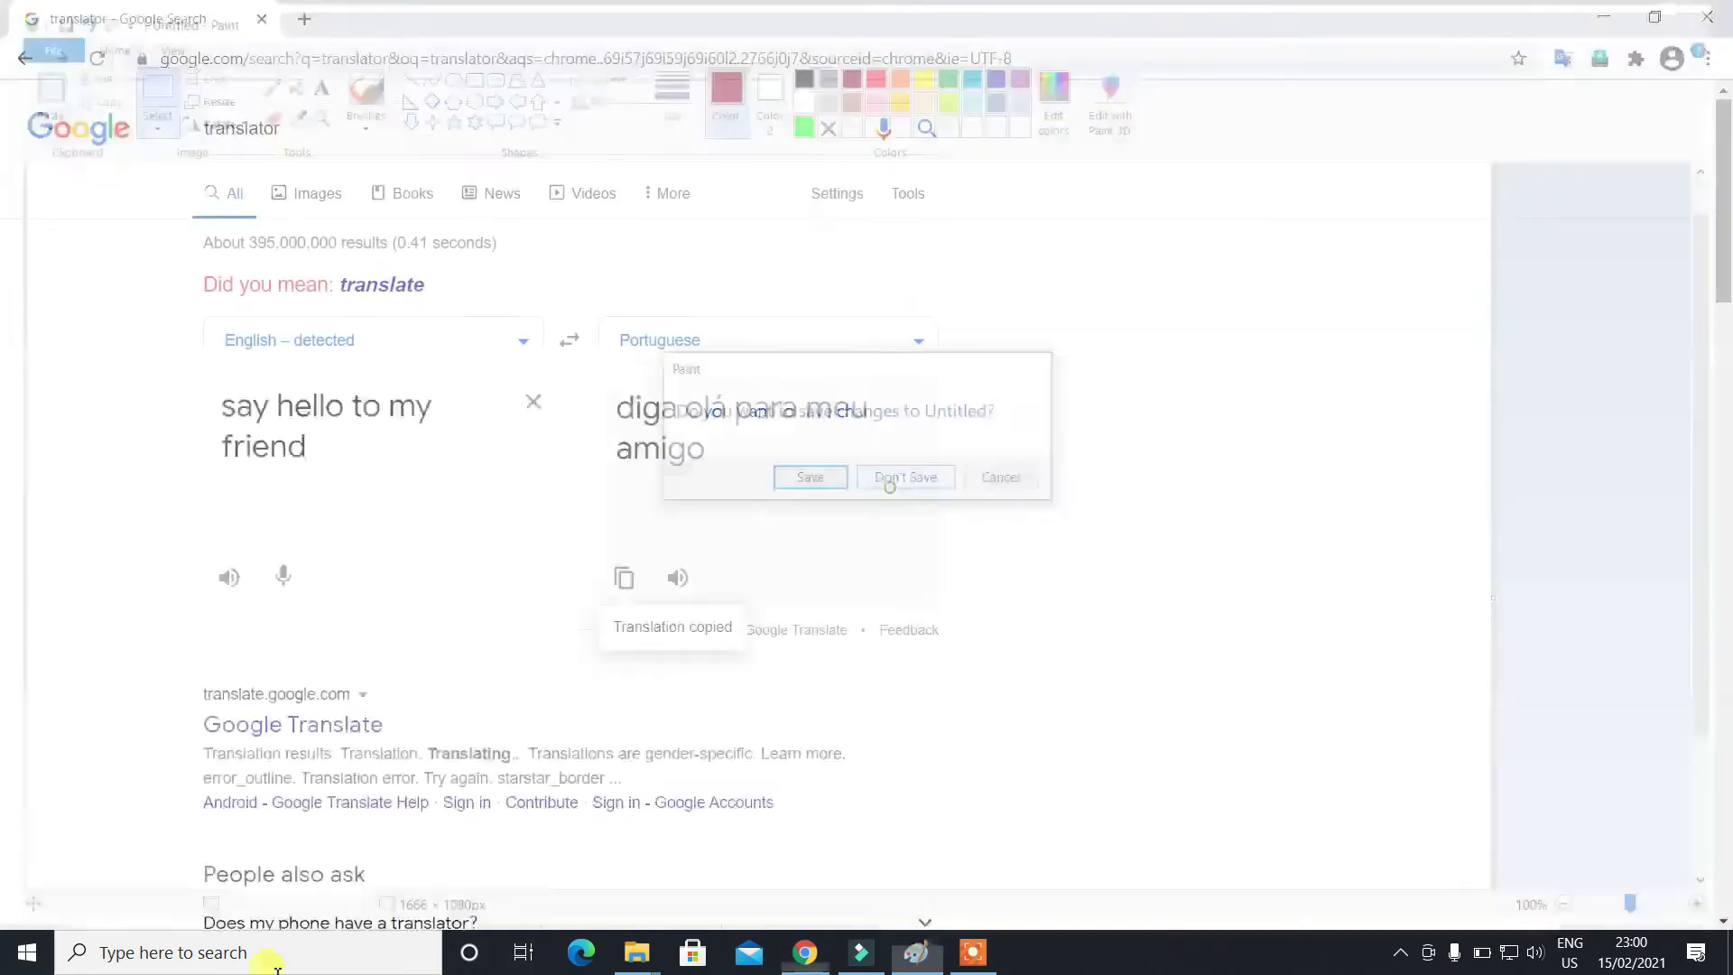
click(269, 959)
text(paint)
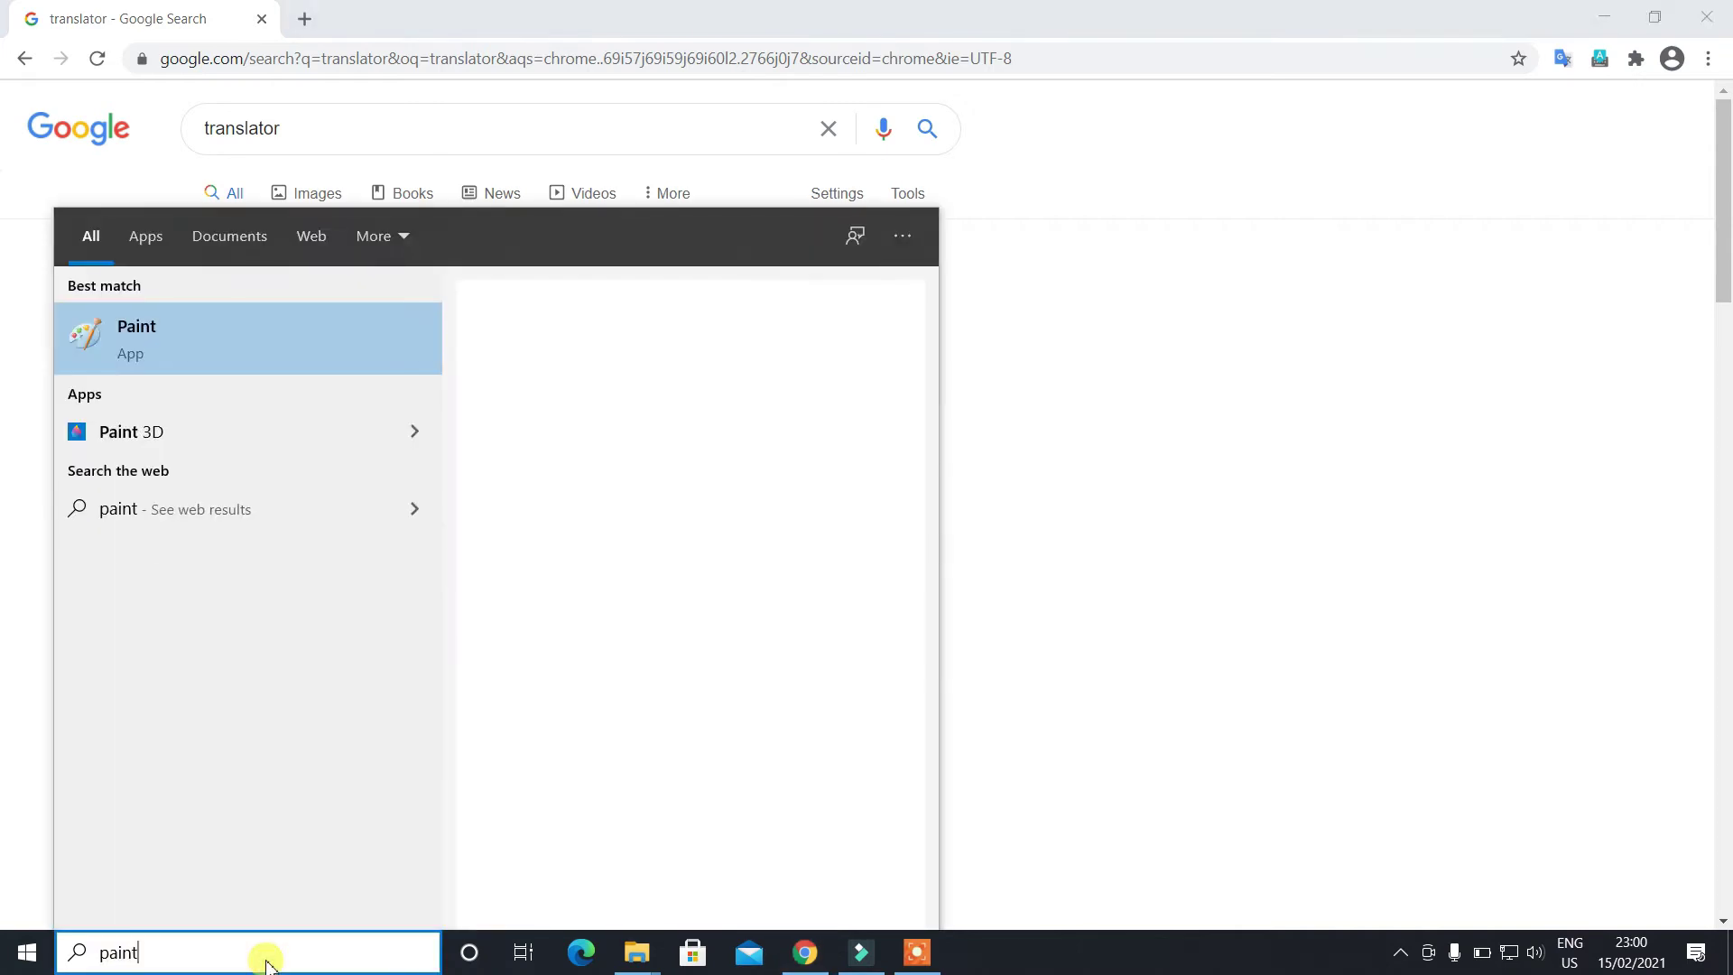
key(Return)
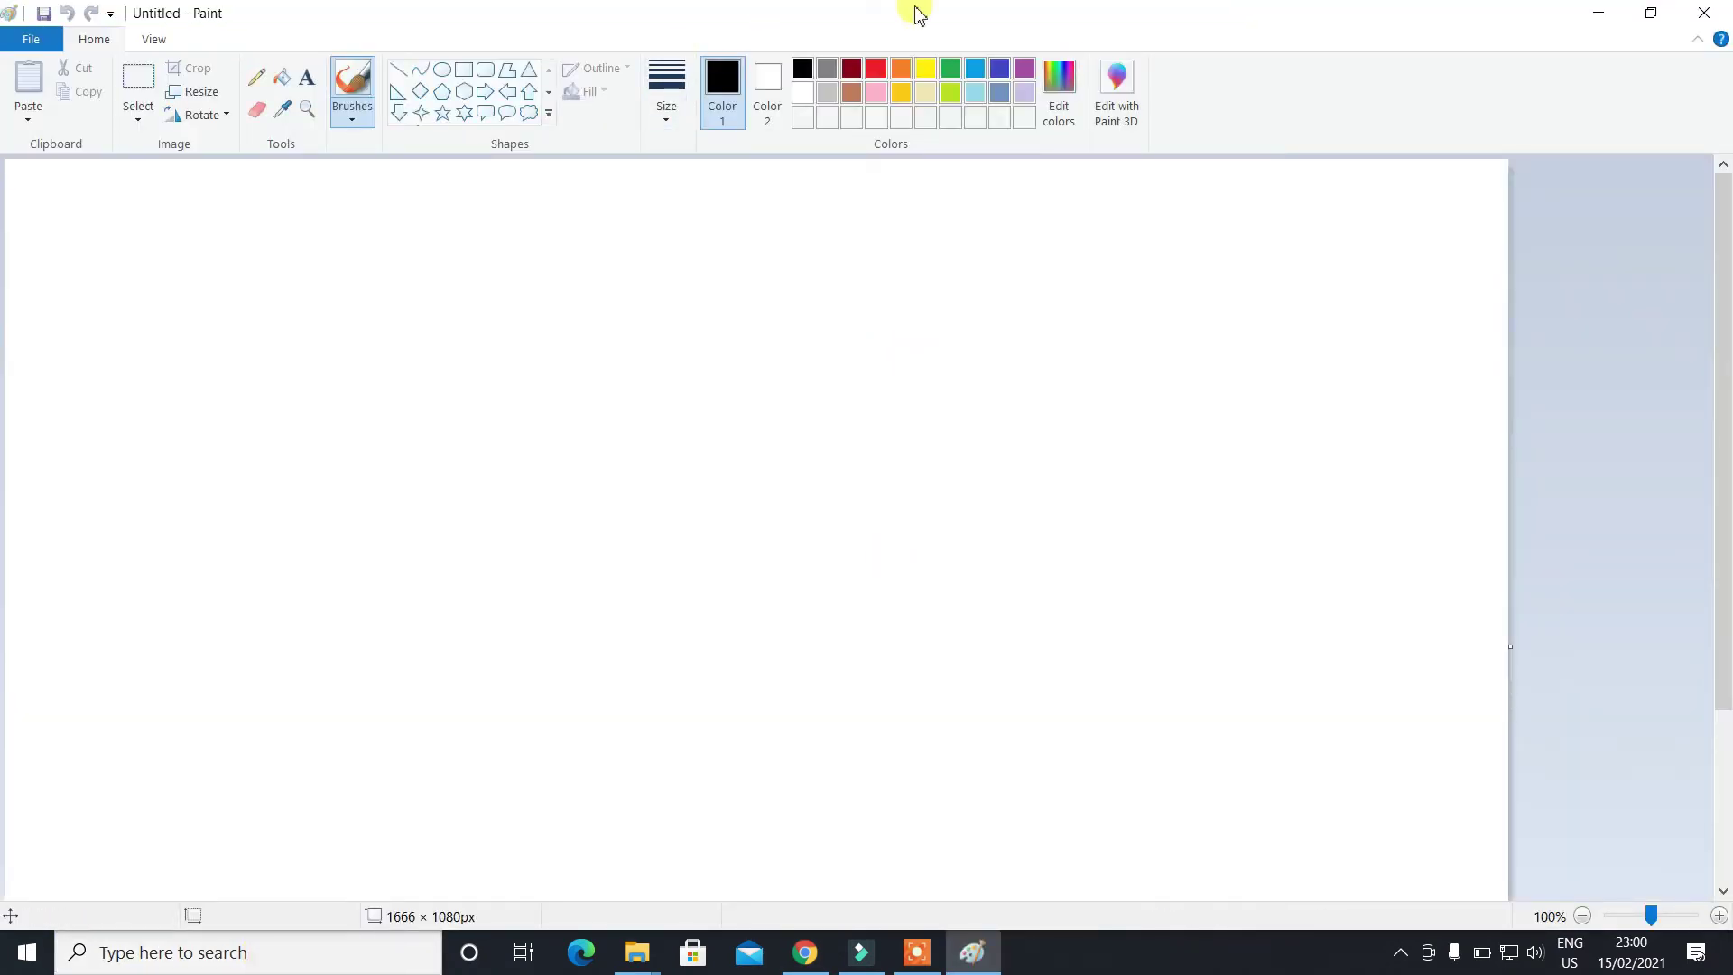
Set the drawing colour to bright green (Red 0, Green 255, Blue 0)
click(1065, 74)
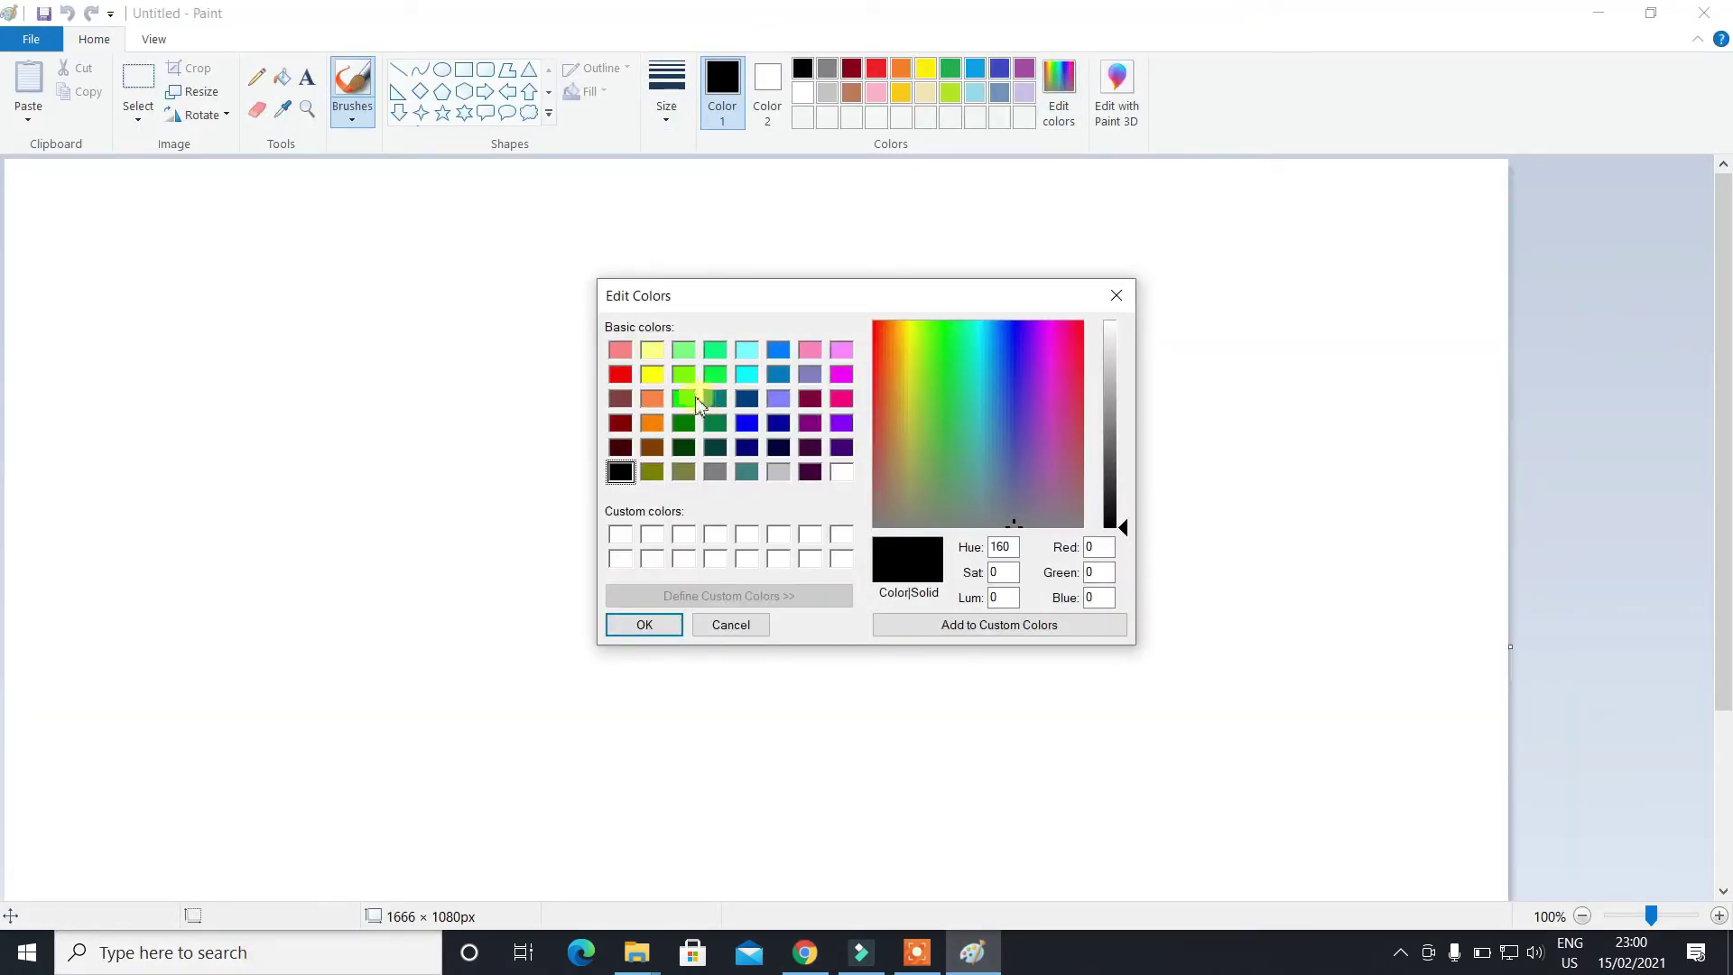
click(681, 402)
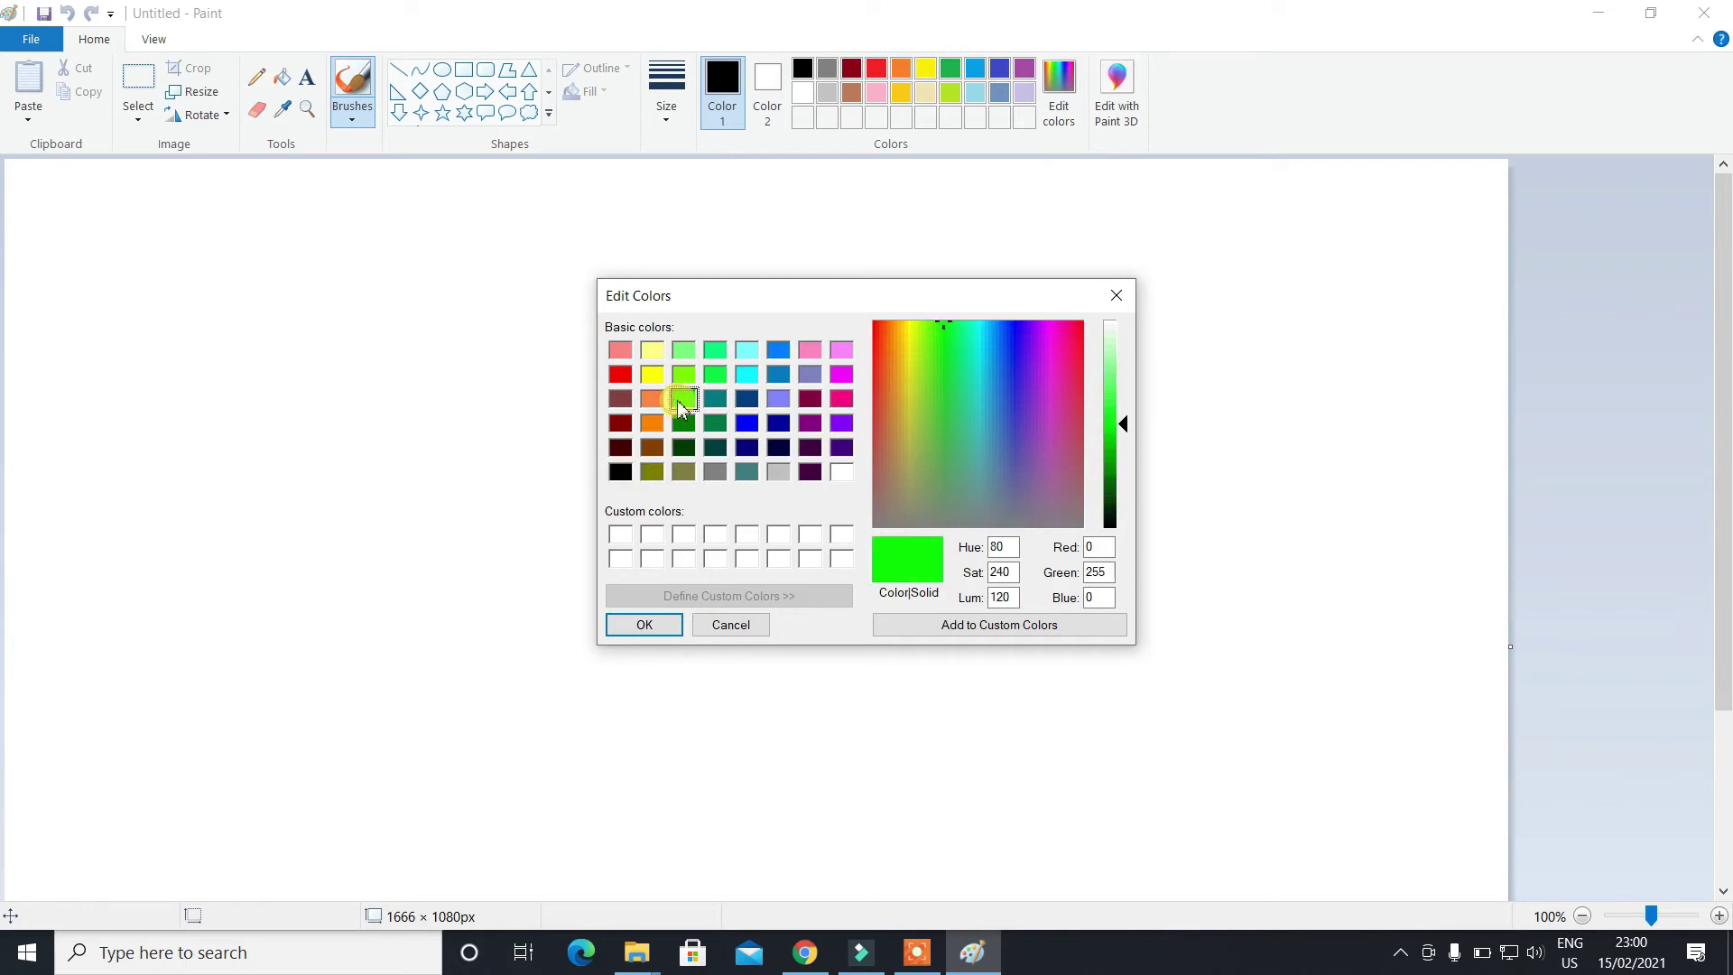
click(645, 625)
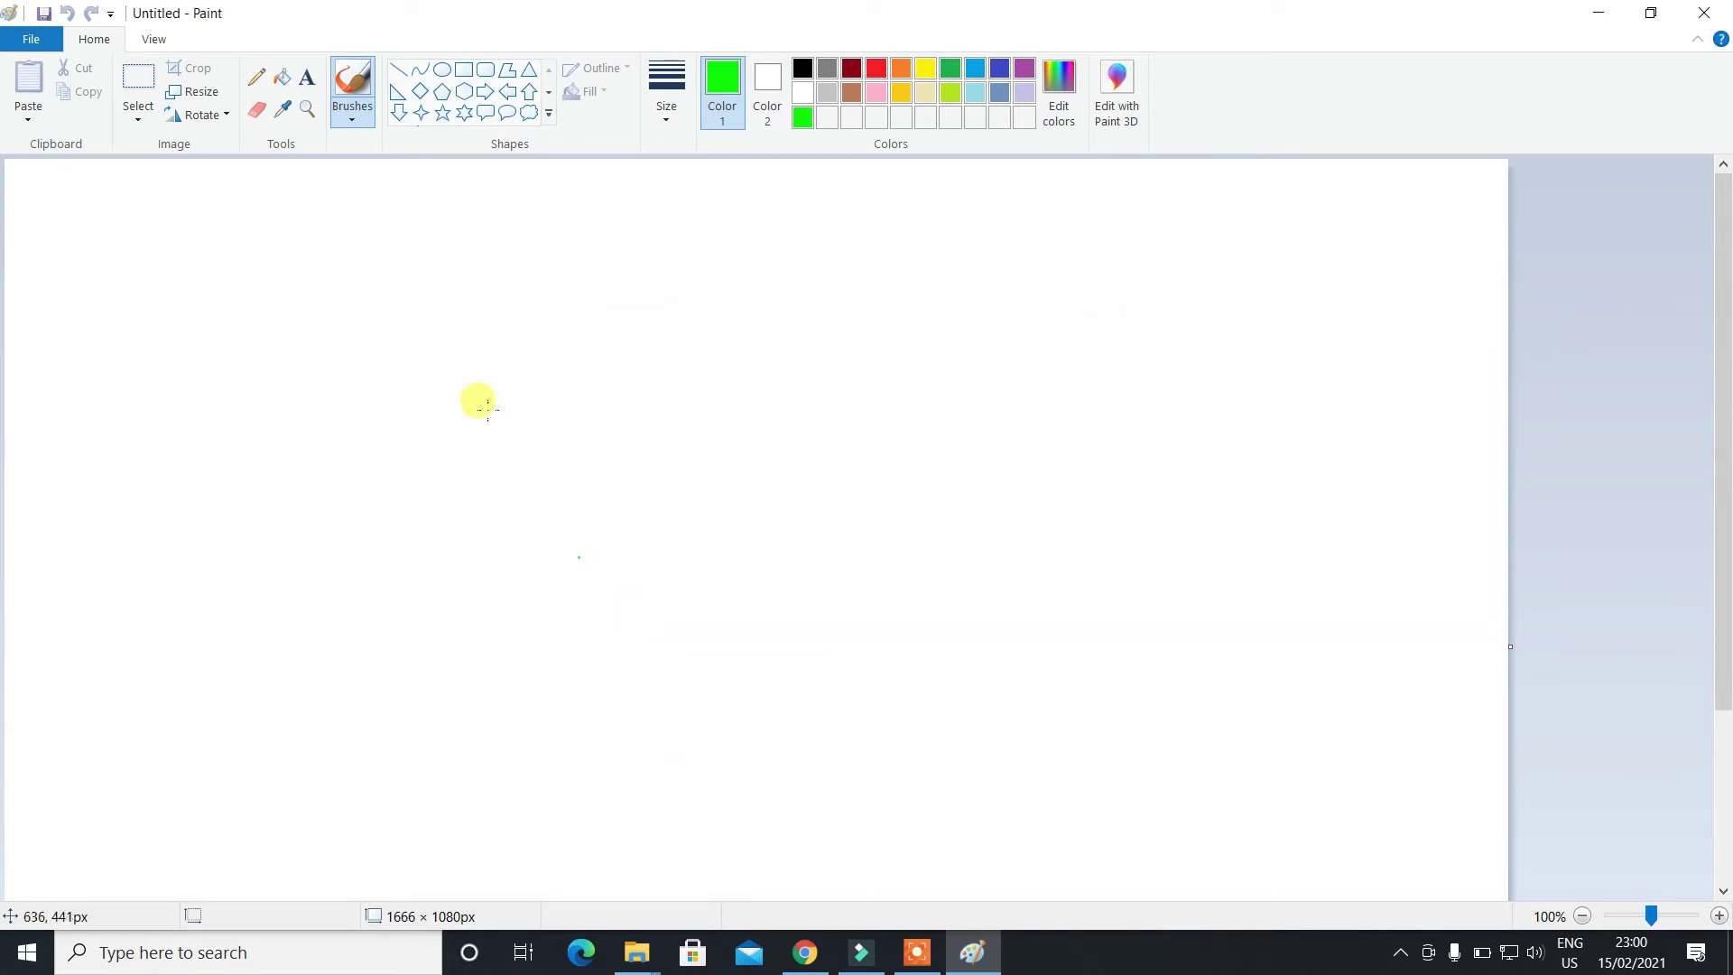
Bucket-fill the whole white canvas with bright green
click(283, 79)
click(286, 84)
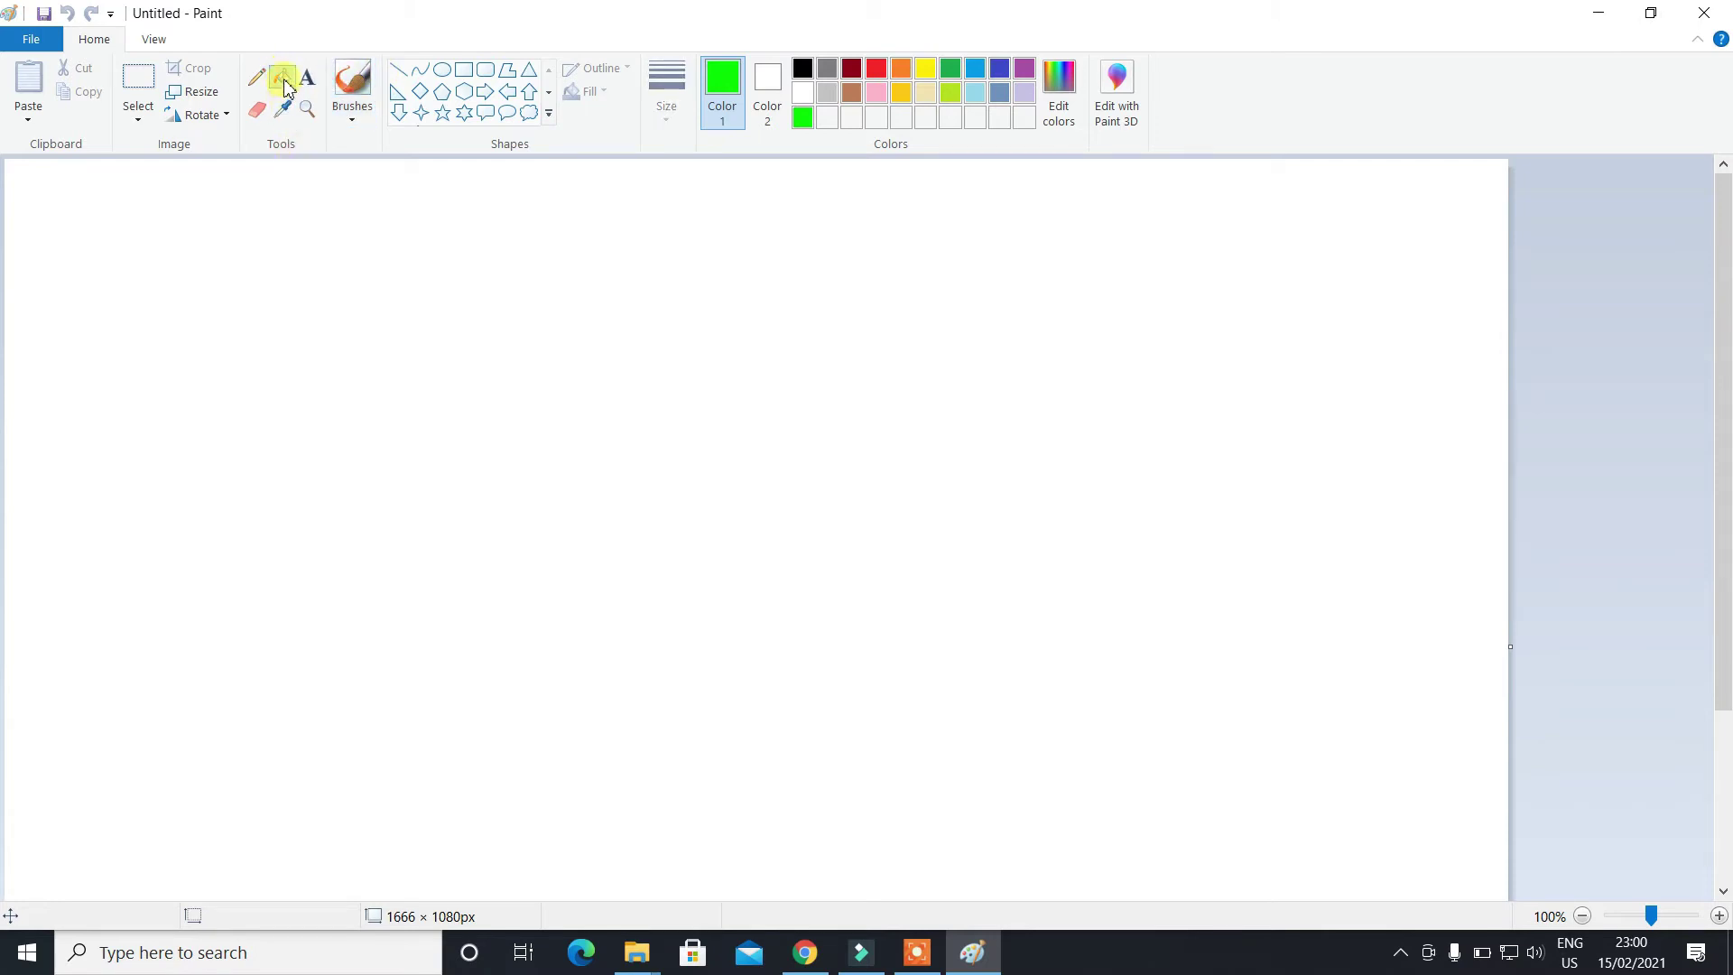
click(360, 298)
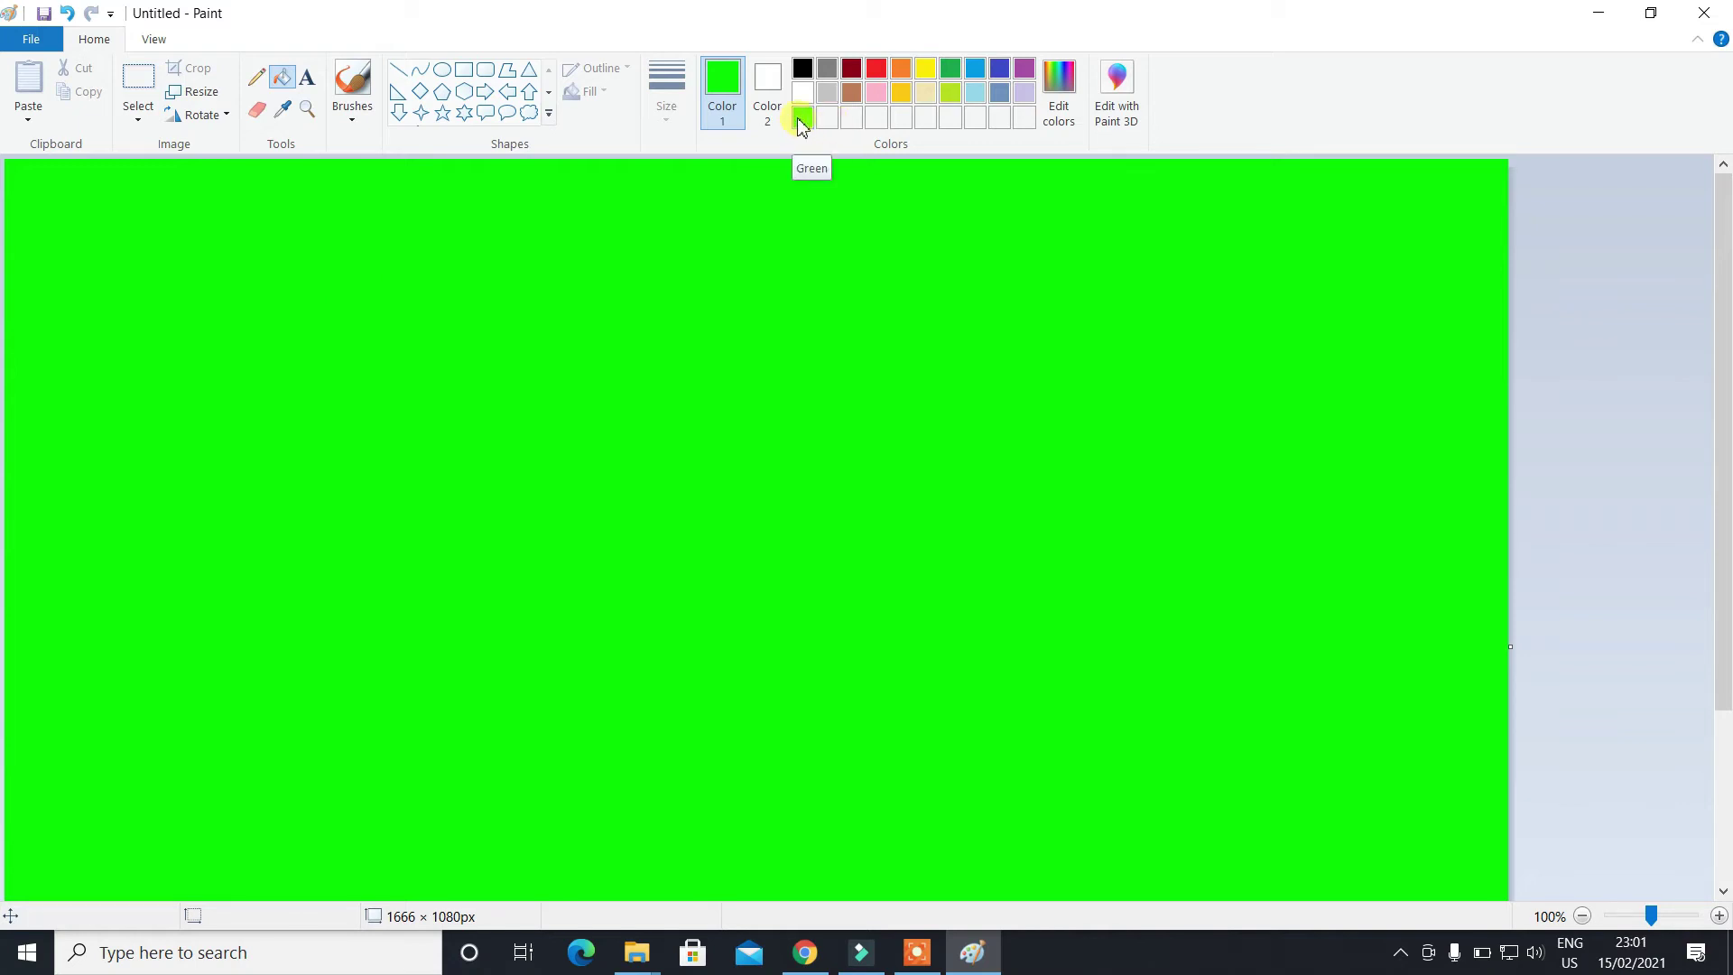
Paste 'diga olá para meu amigo' into a large text box on the green canvas
click(307, 79)
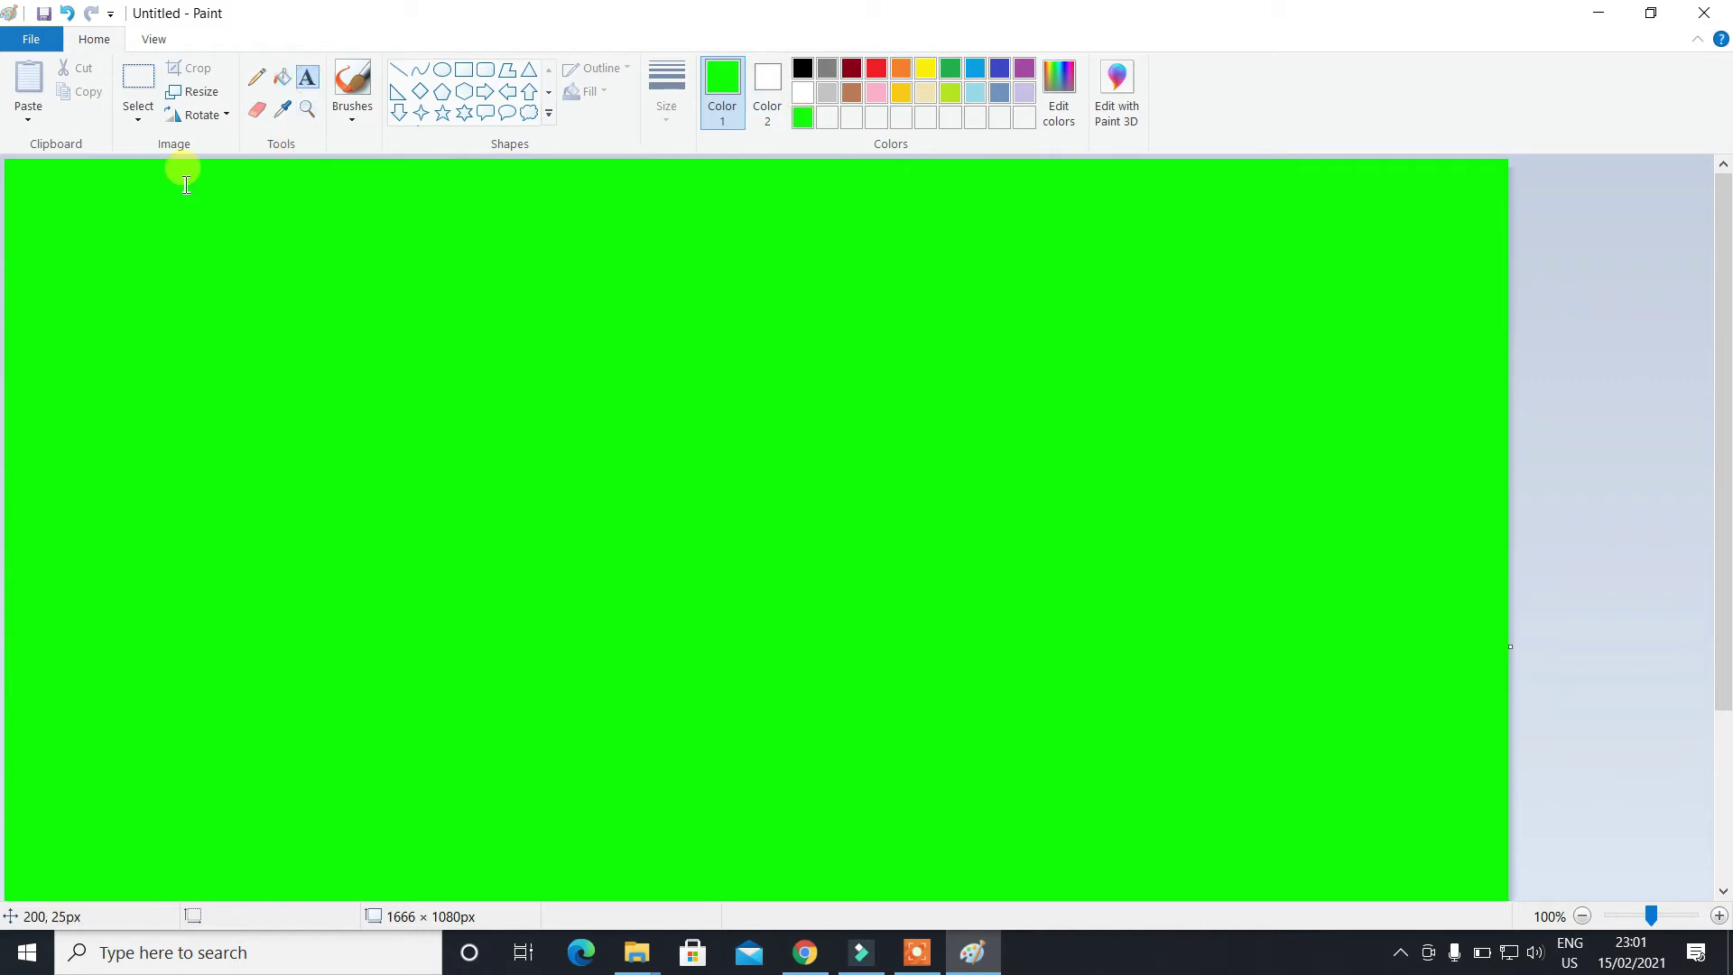
drag(139, 262, 1212, 658)
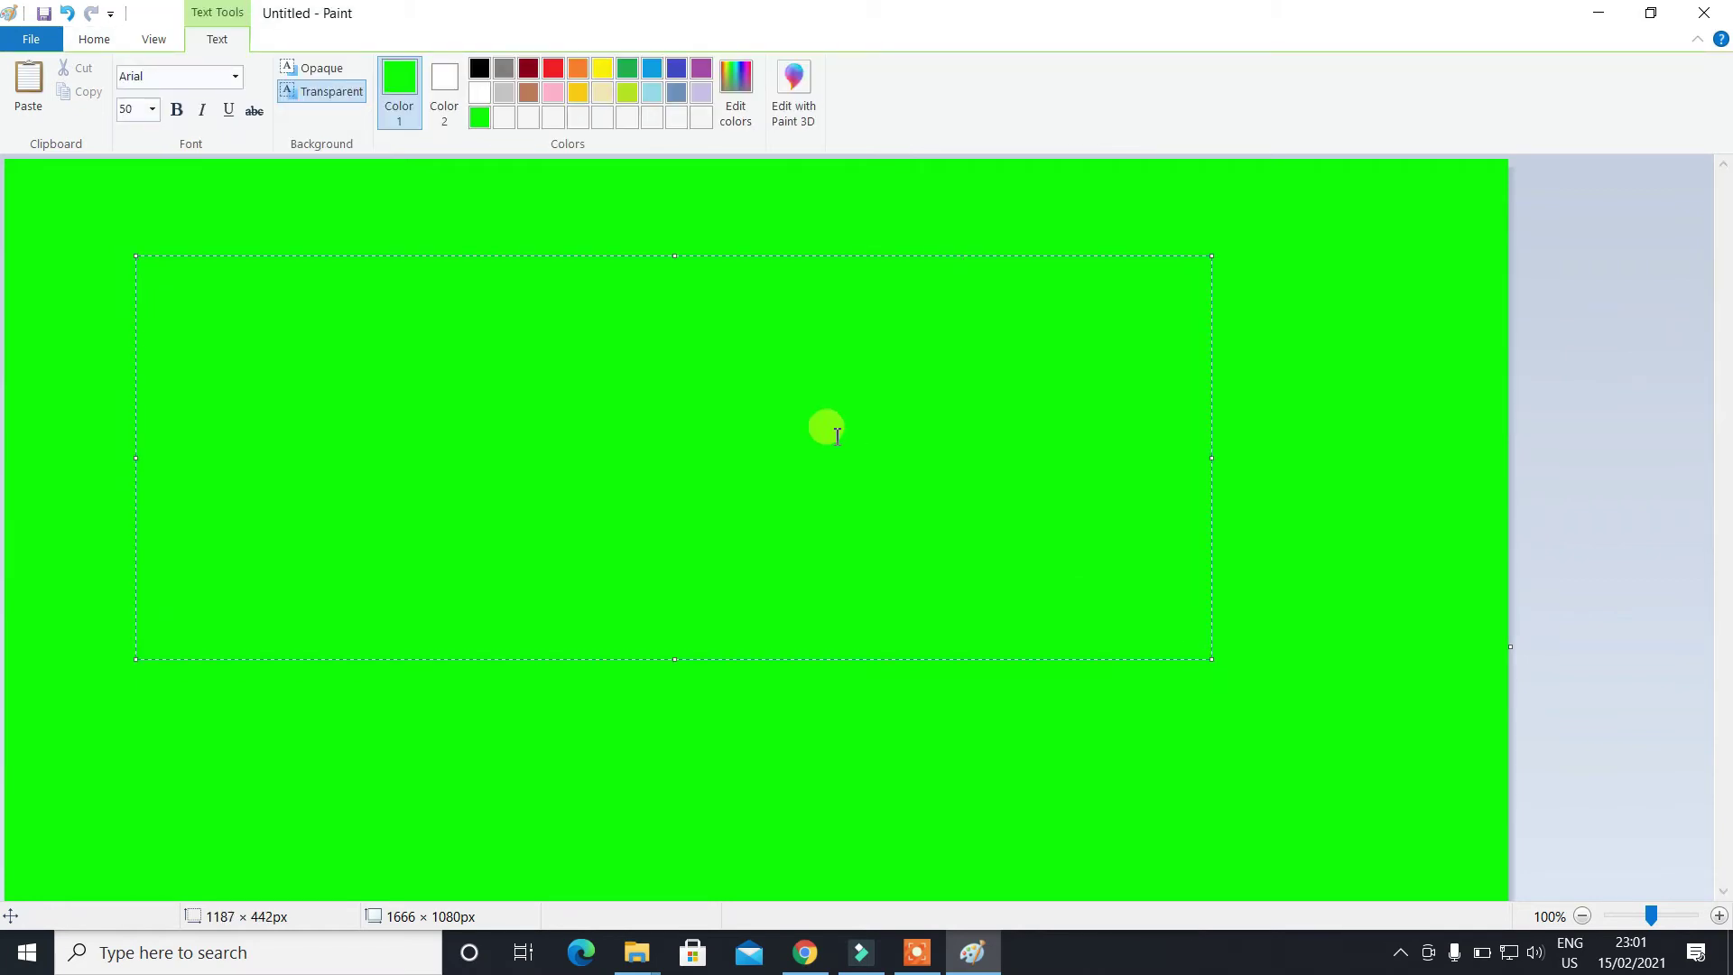
text(diga olá para meu amigo)
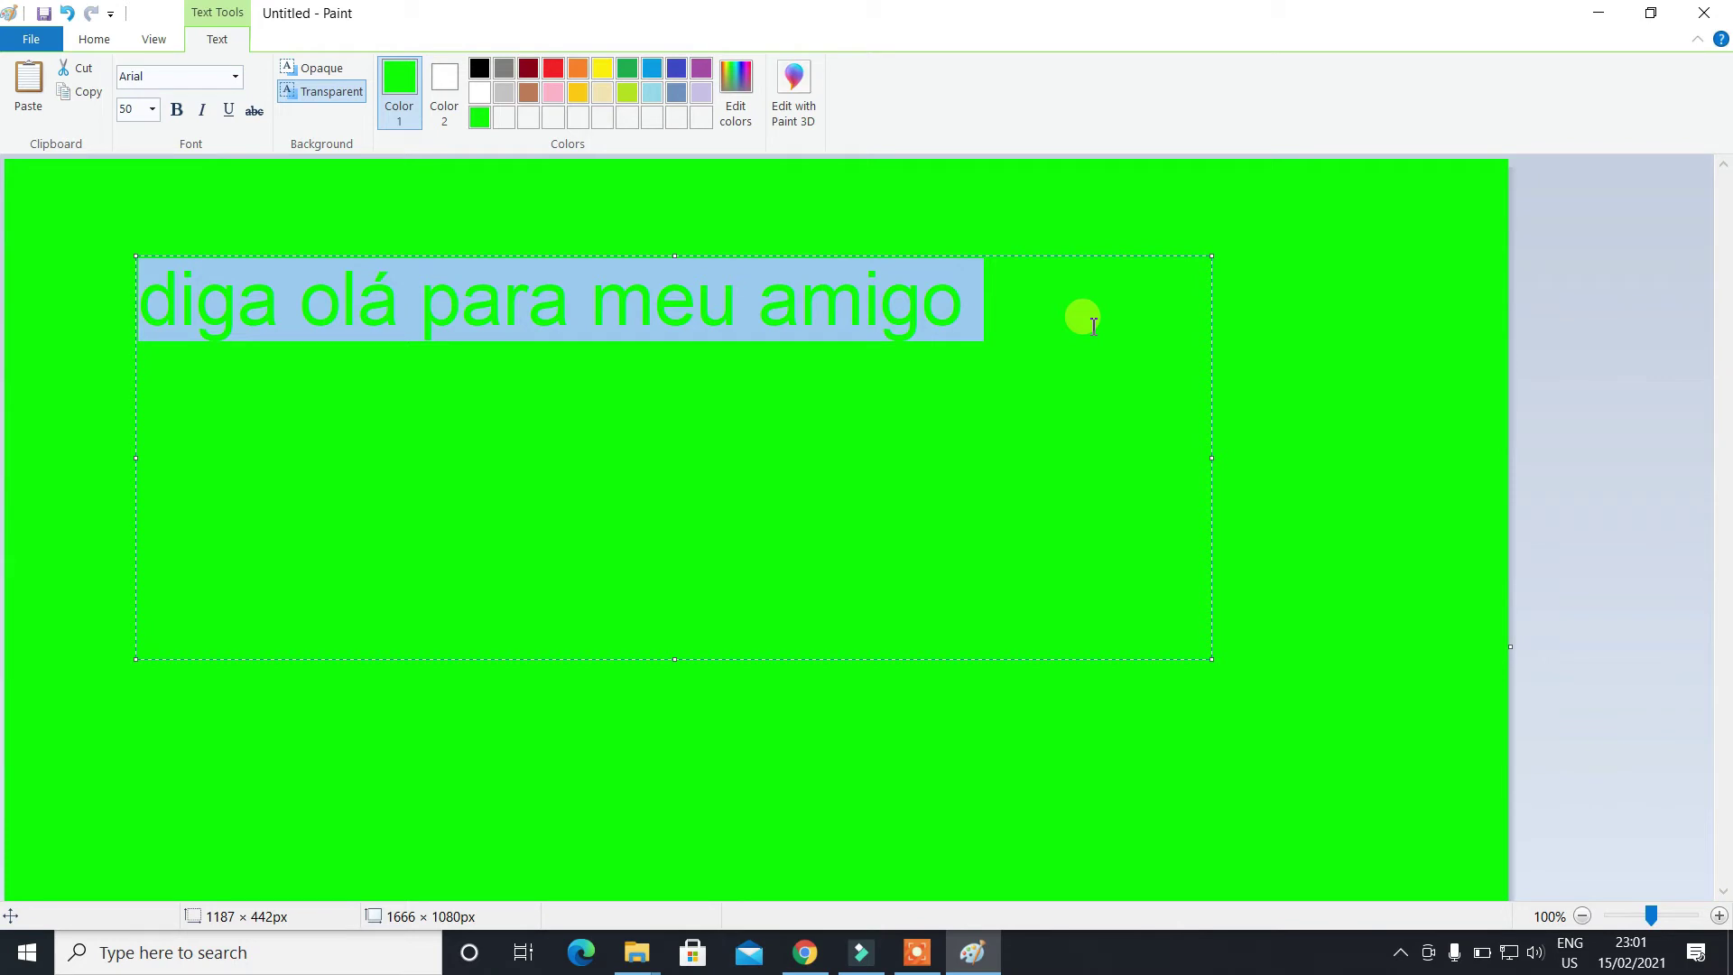
Colour the caption text dark red and commit it onto the canvas
click(478, 68)
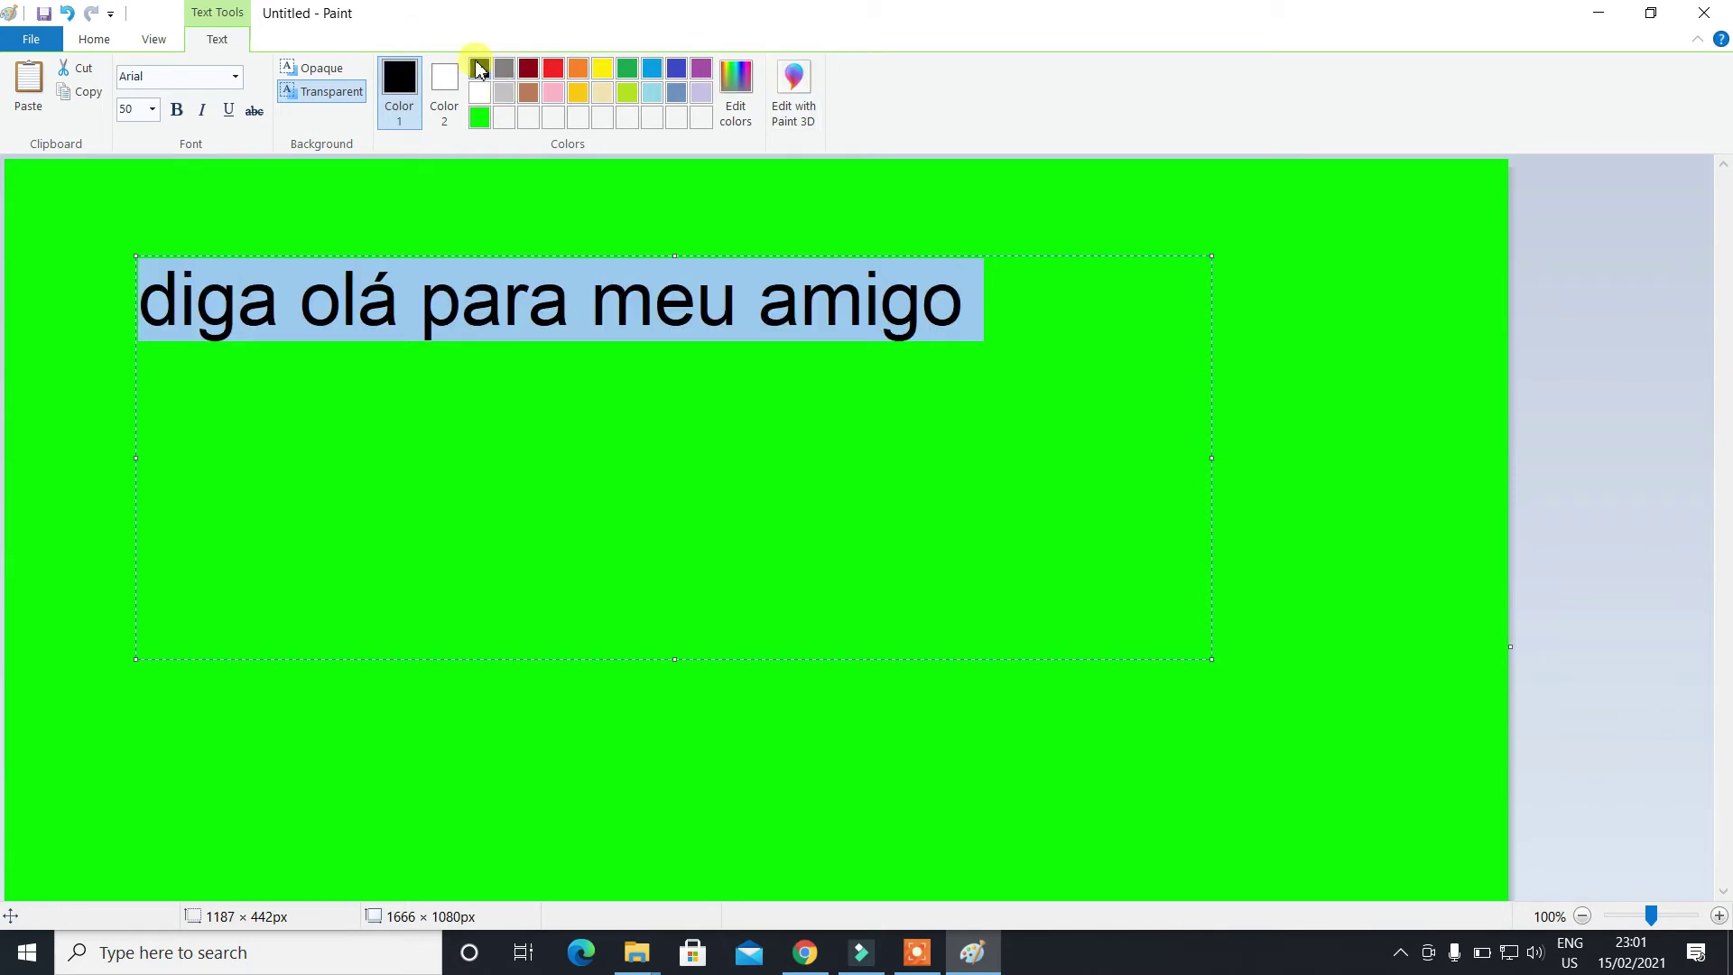
click(529, 69)
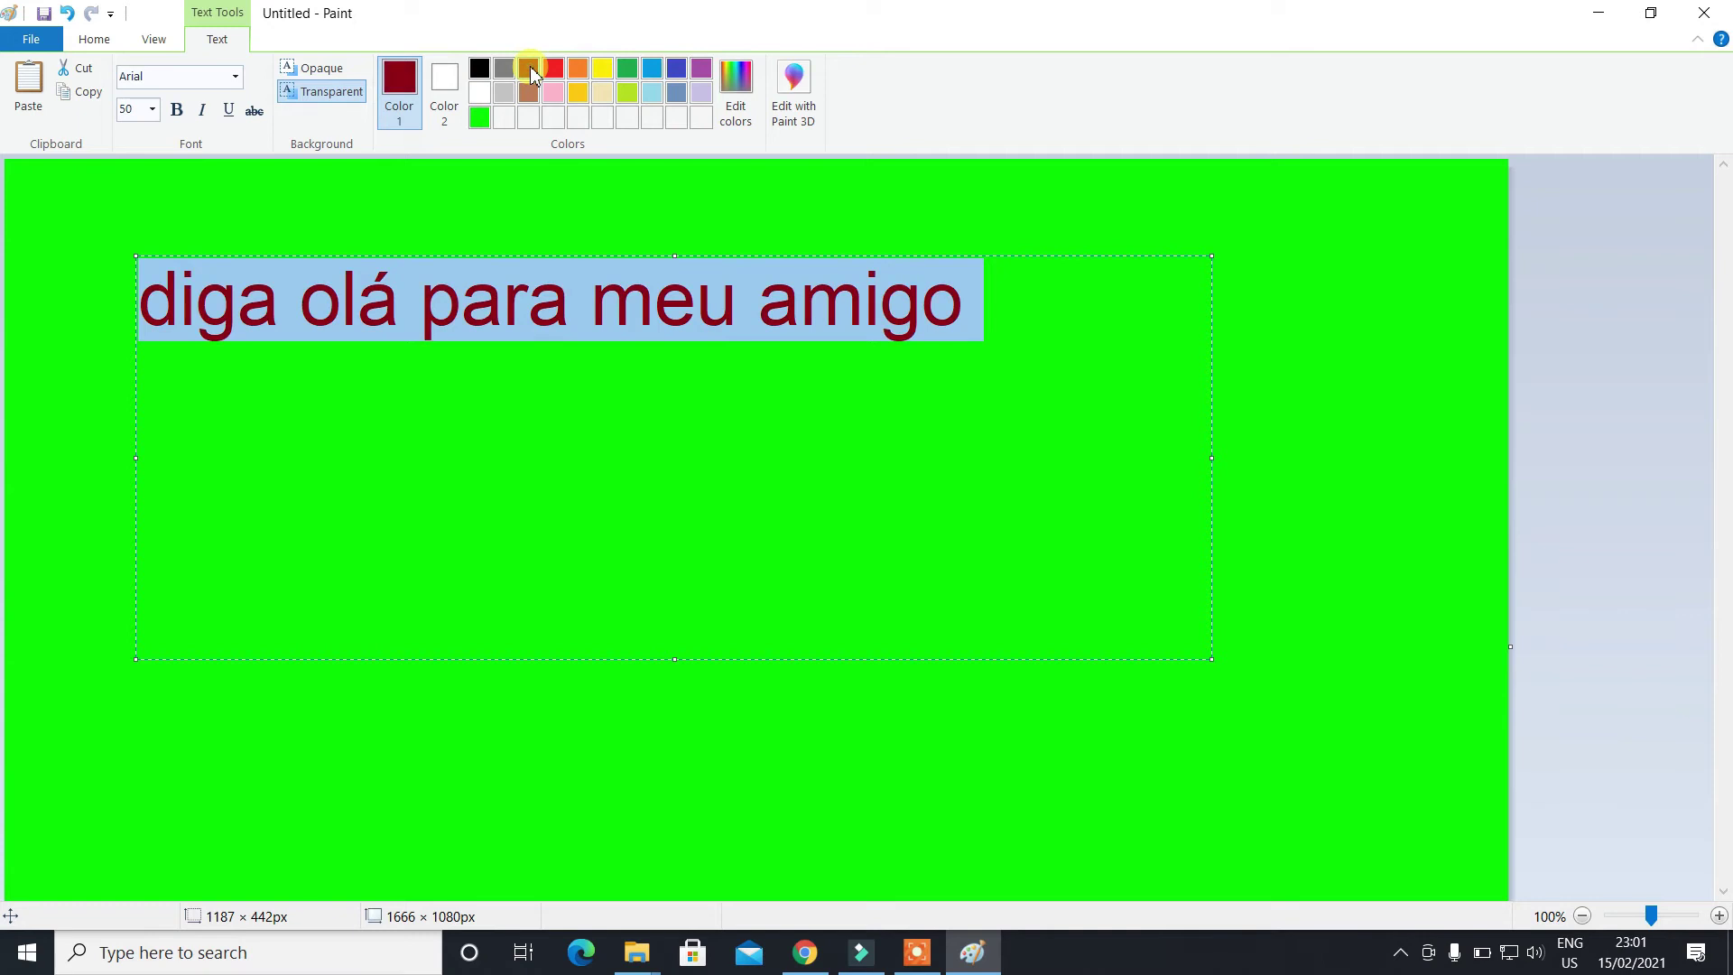
click(737, 717)
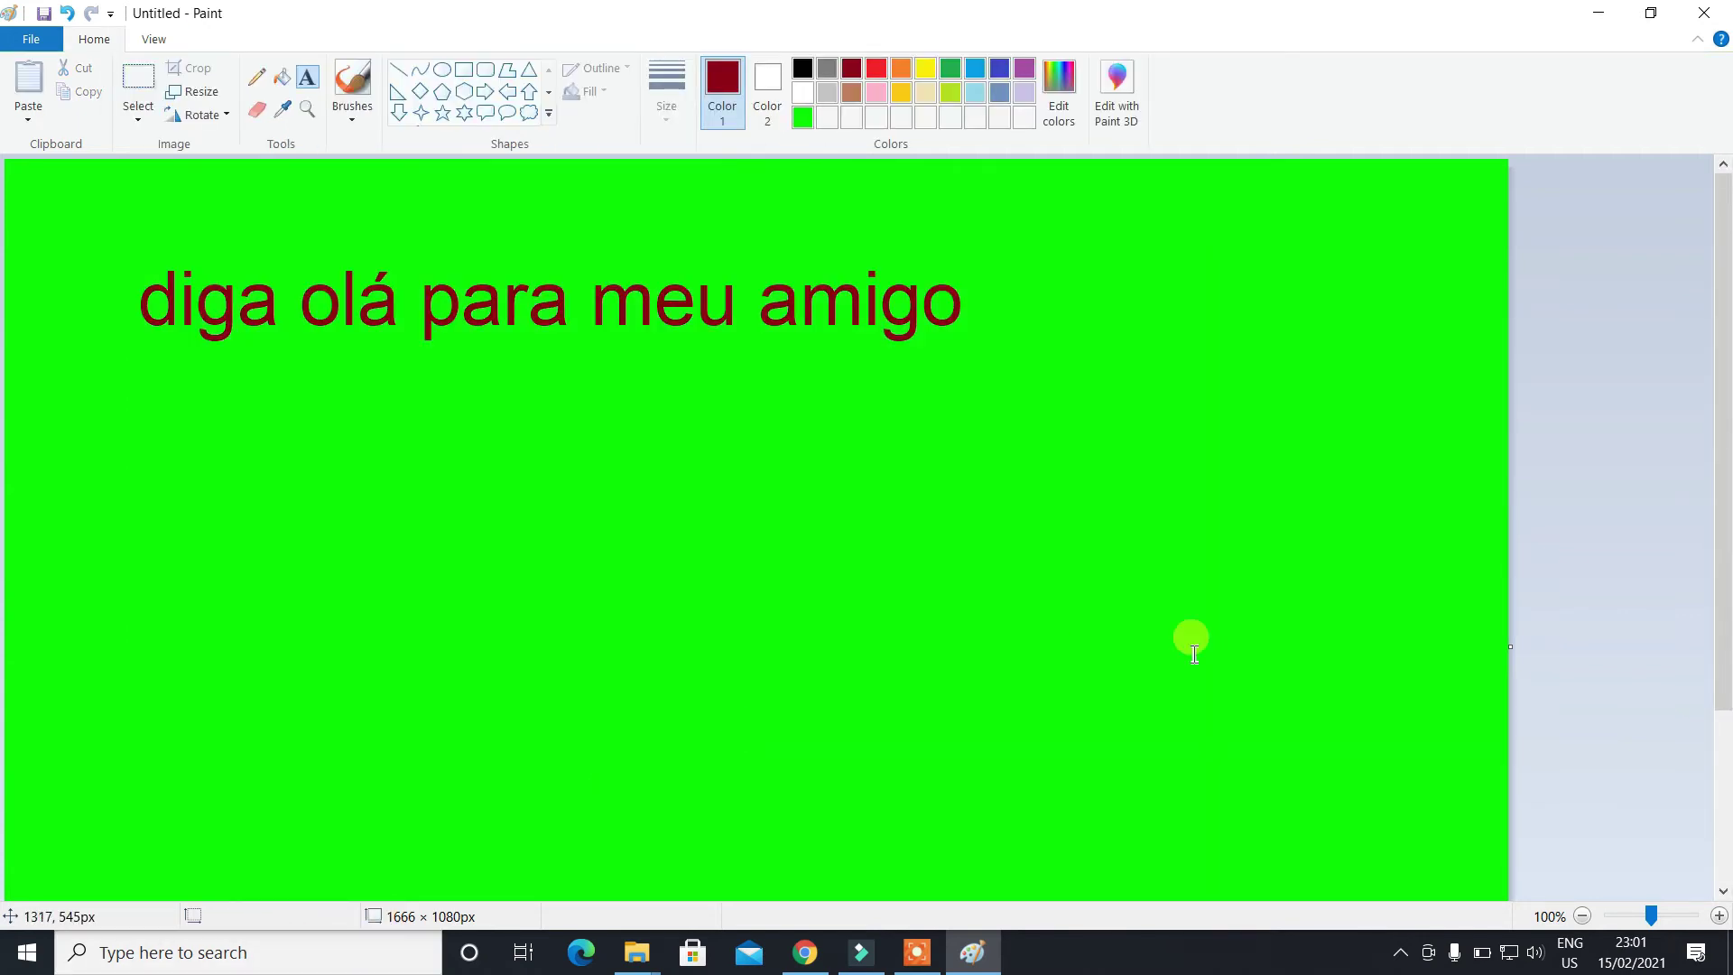
click(1319, 514)
click(976, 641)
Snip the dark-red caption with its green strip in Snipping Tool and save it as an image
click(302, 950)
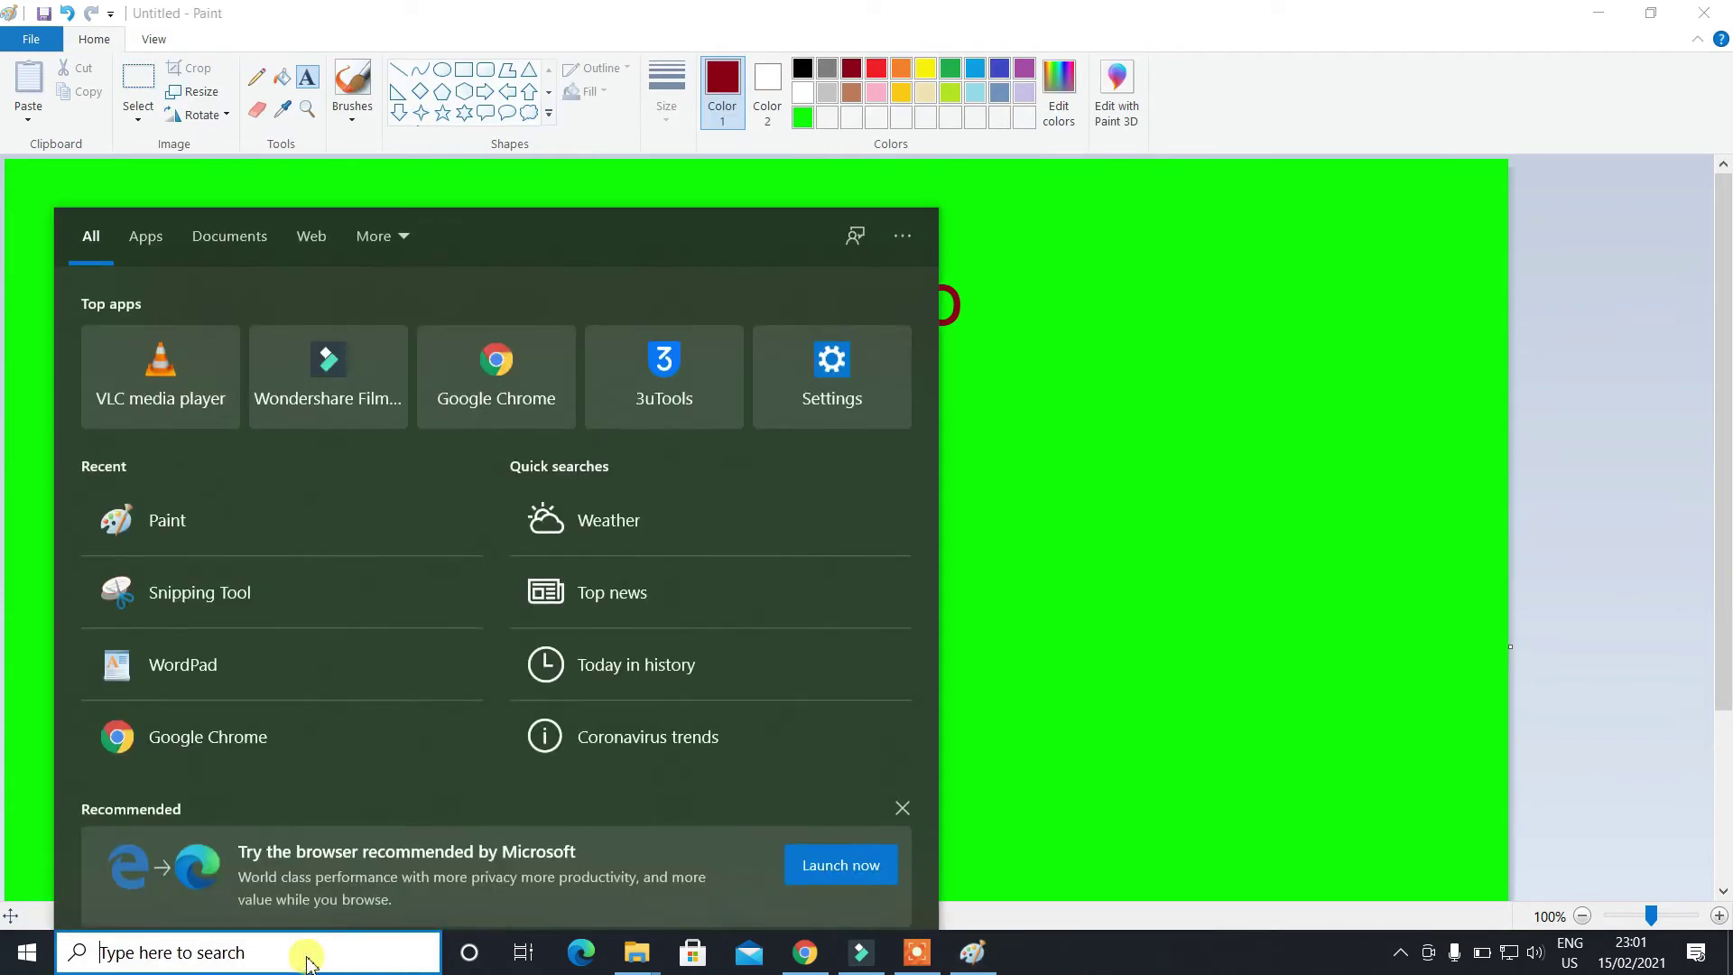
click(332, 619)
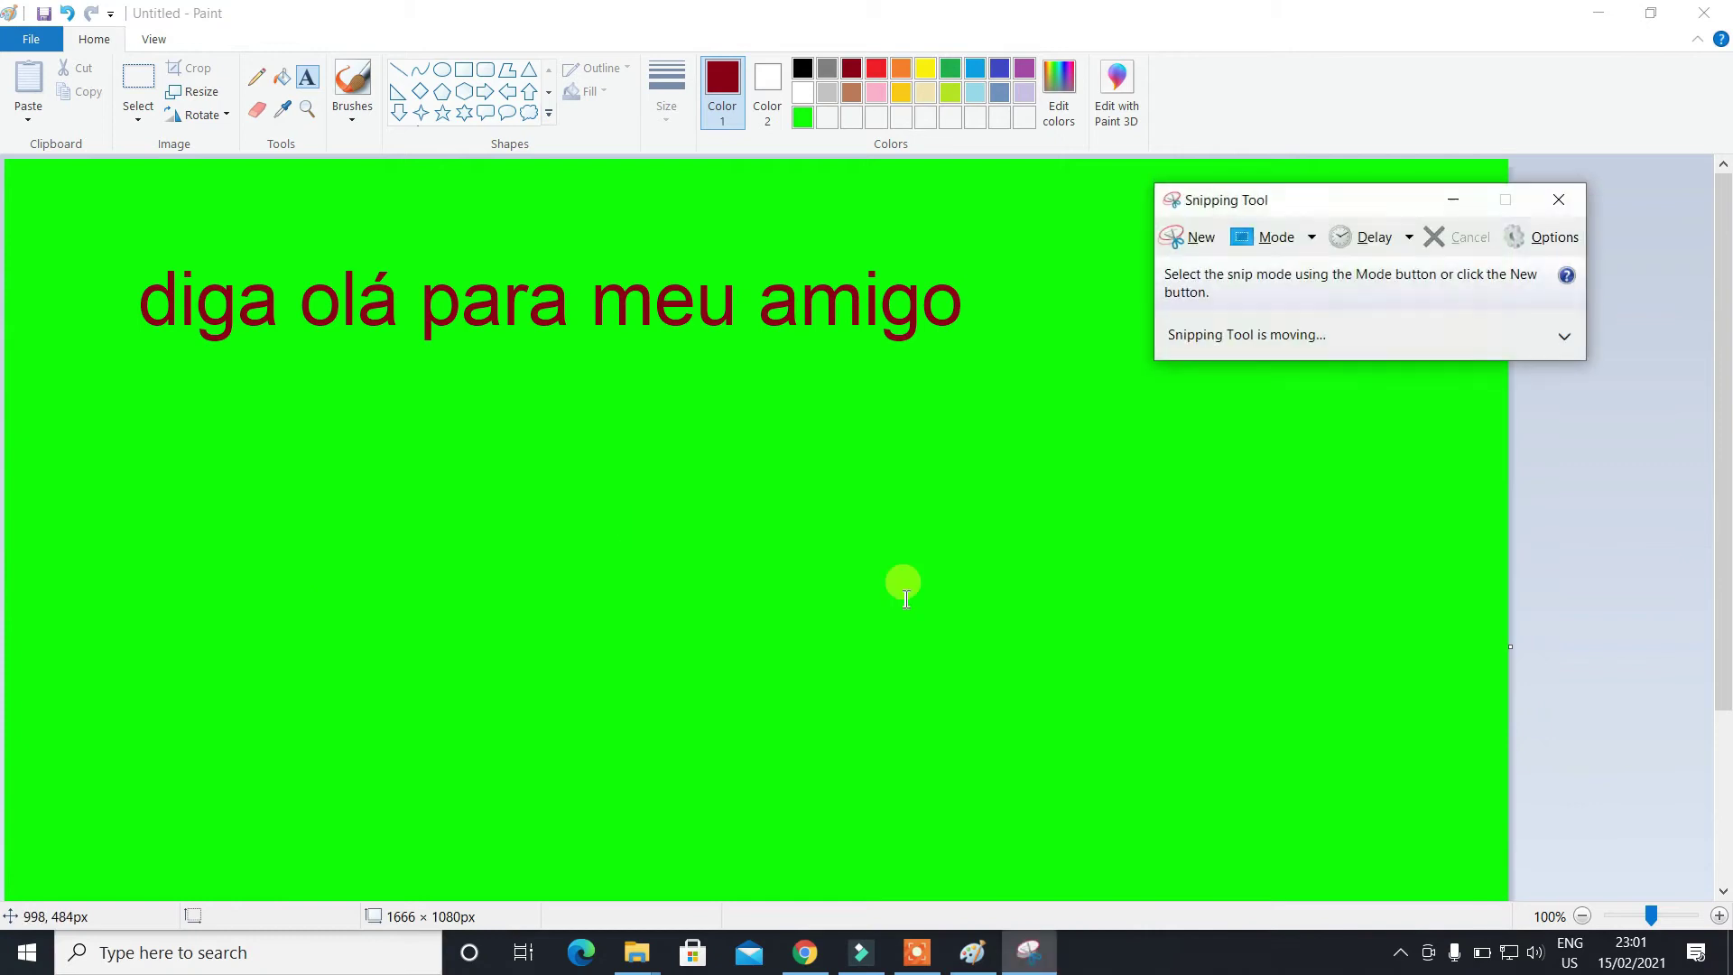
drag(1280, 204, 1327, 202)
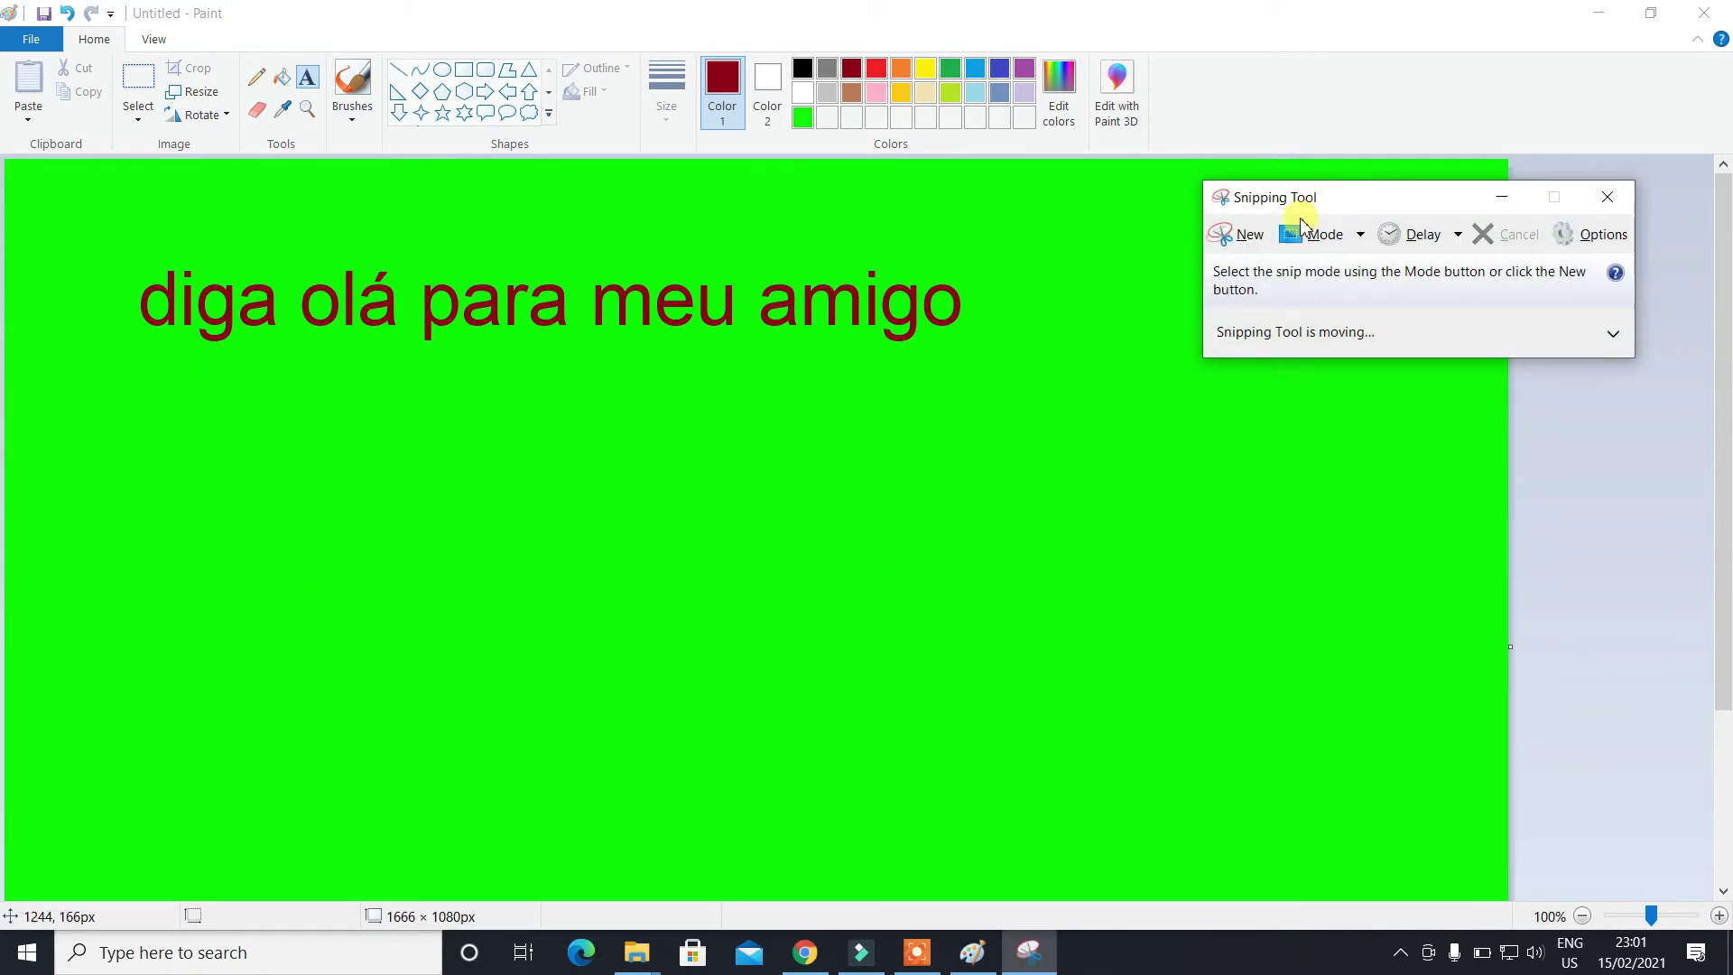
click(1250, 237)
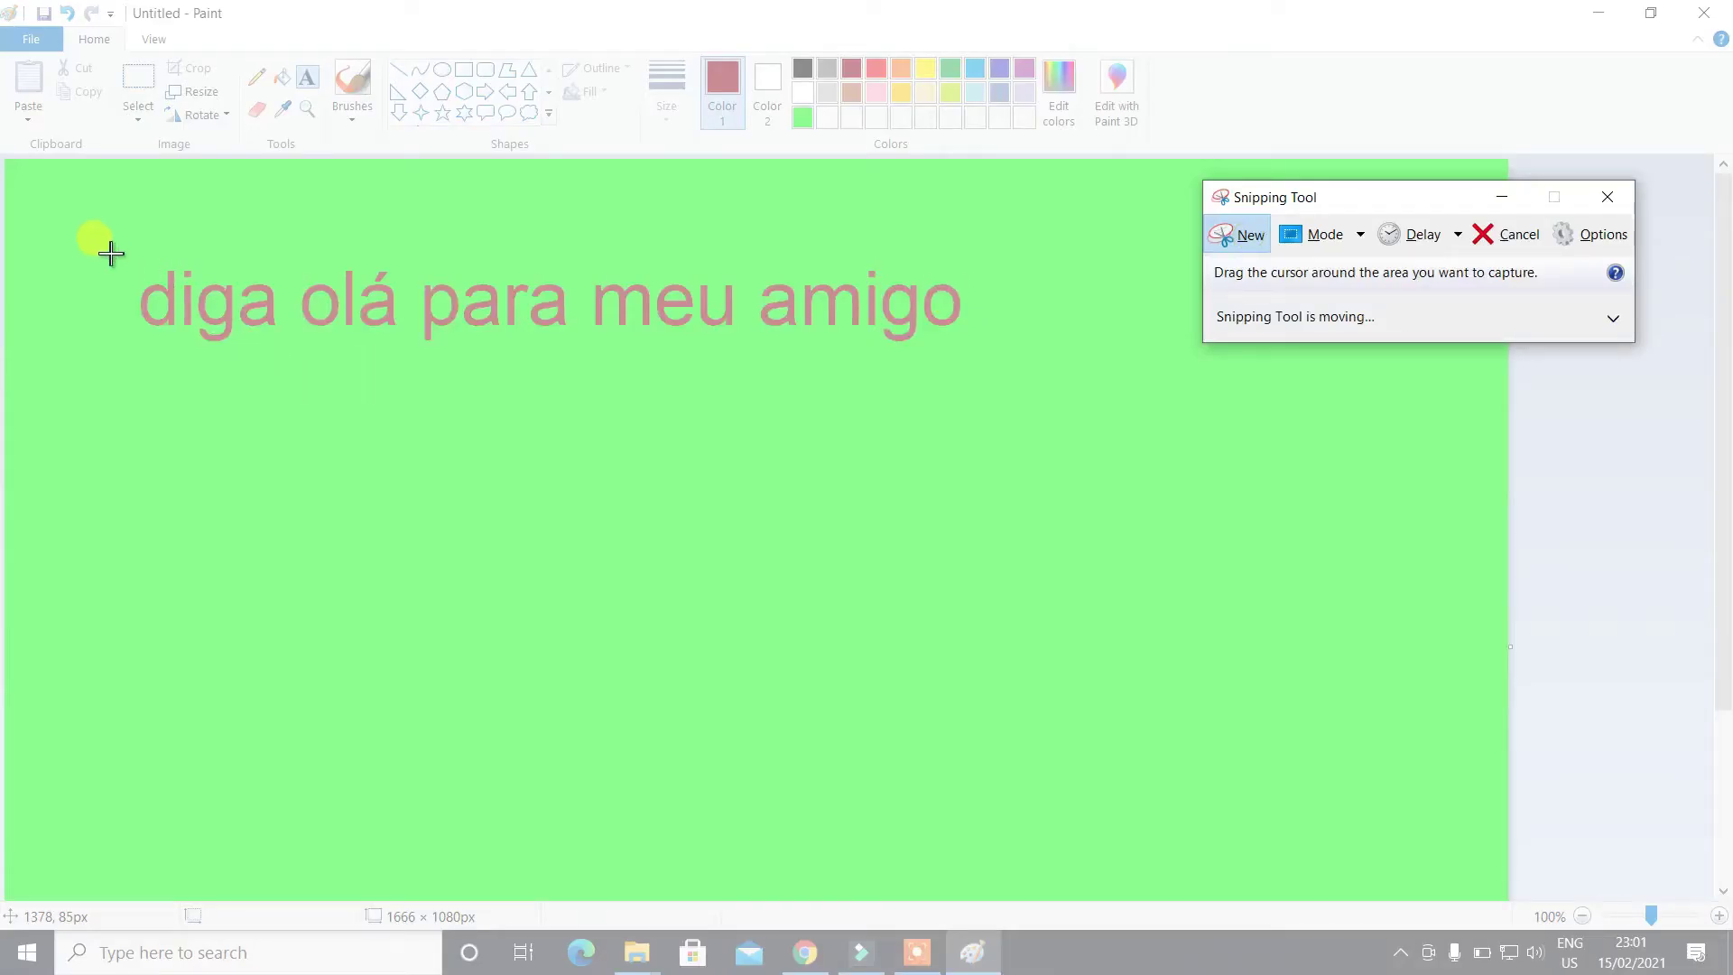
drag(129, 247, 977, 372)
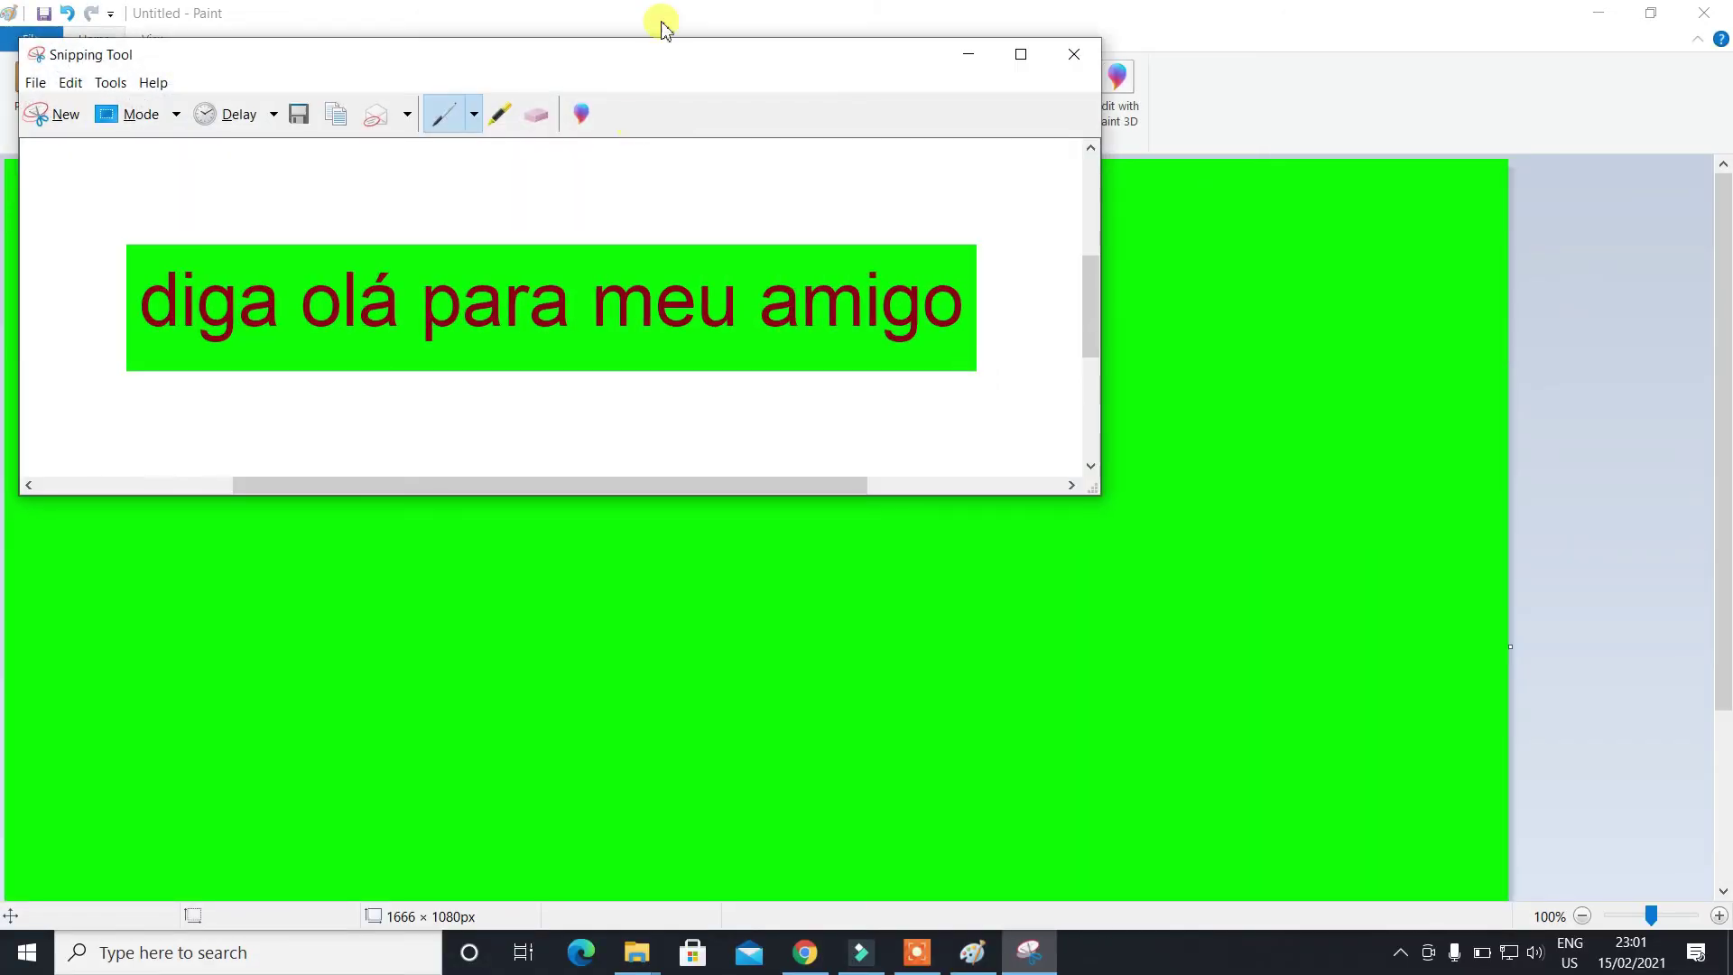
drag(665, 54, 768, 80)
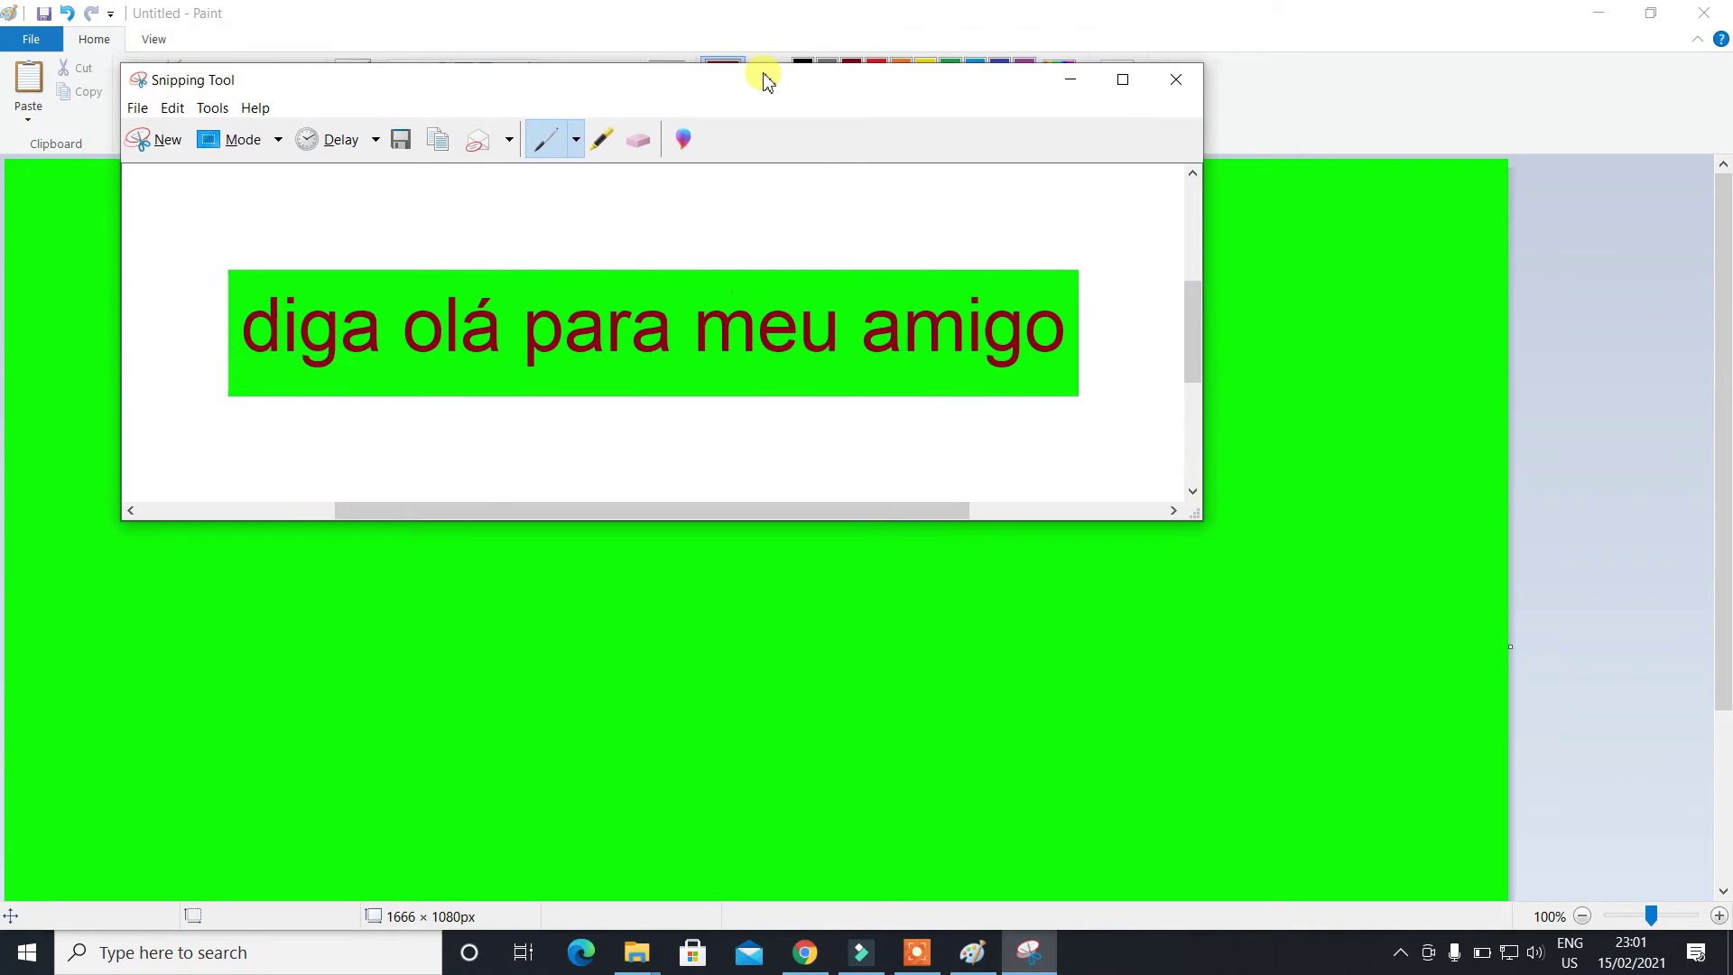
click(401, 141)
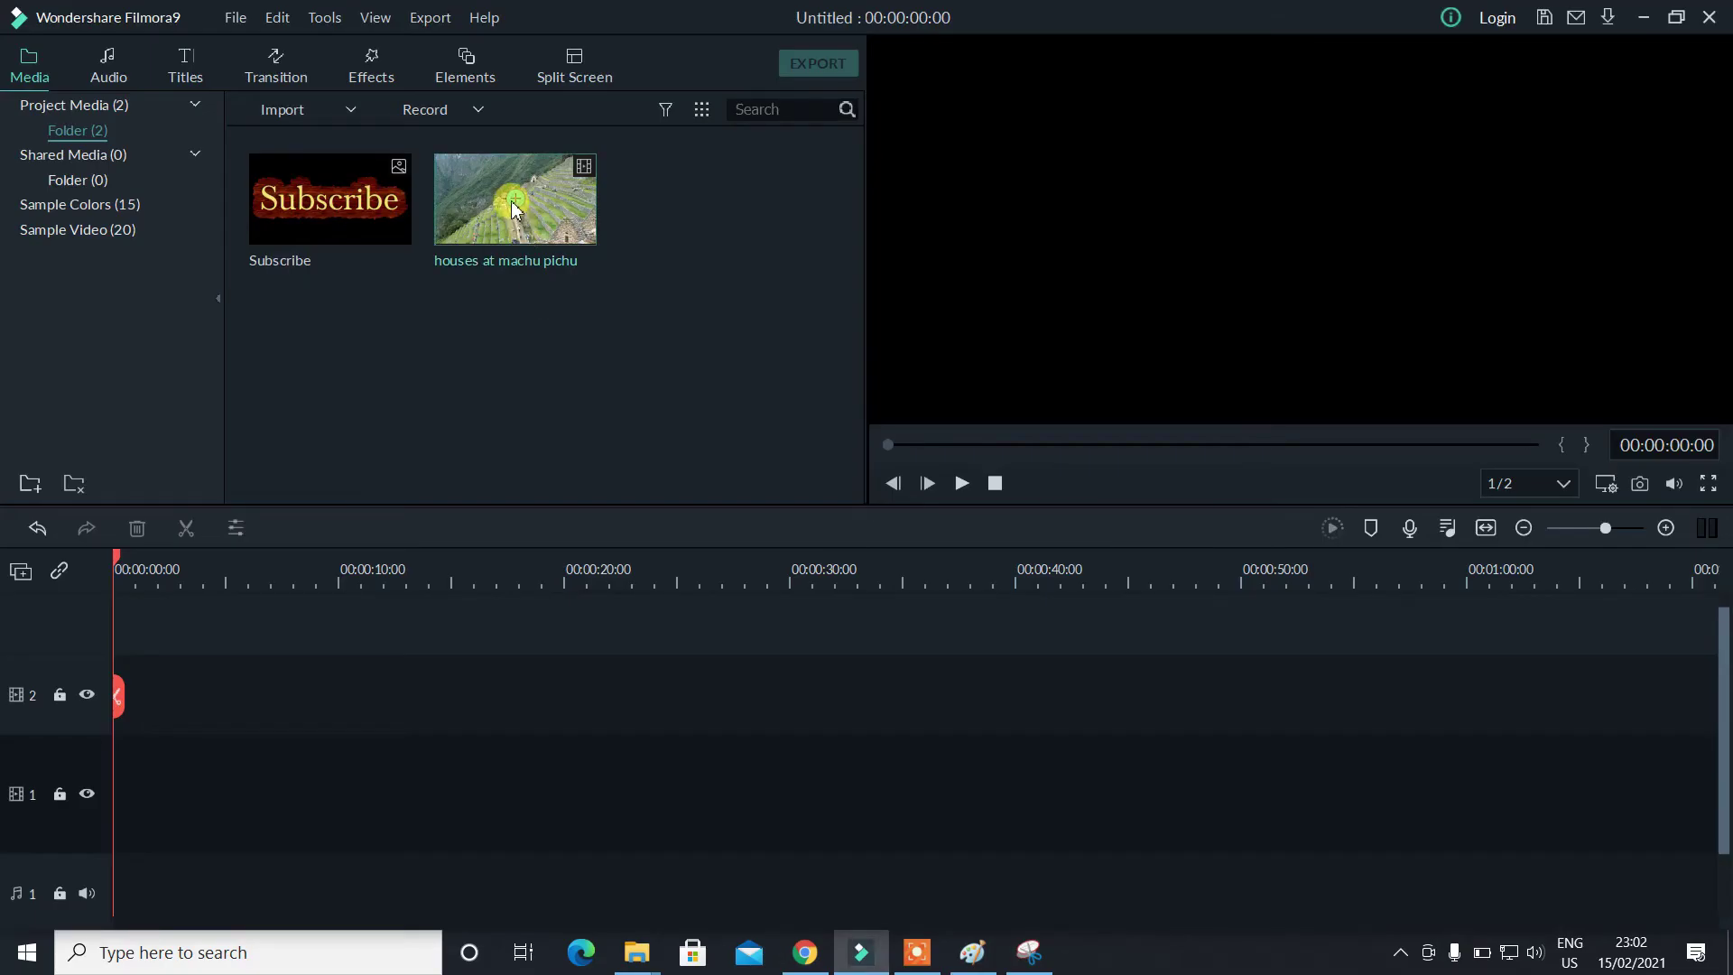
Add the Machu Picchu video to track 1 at 1920x1080 and place 'hello text 2' on track 2
click(514, 197)
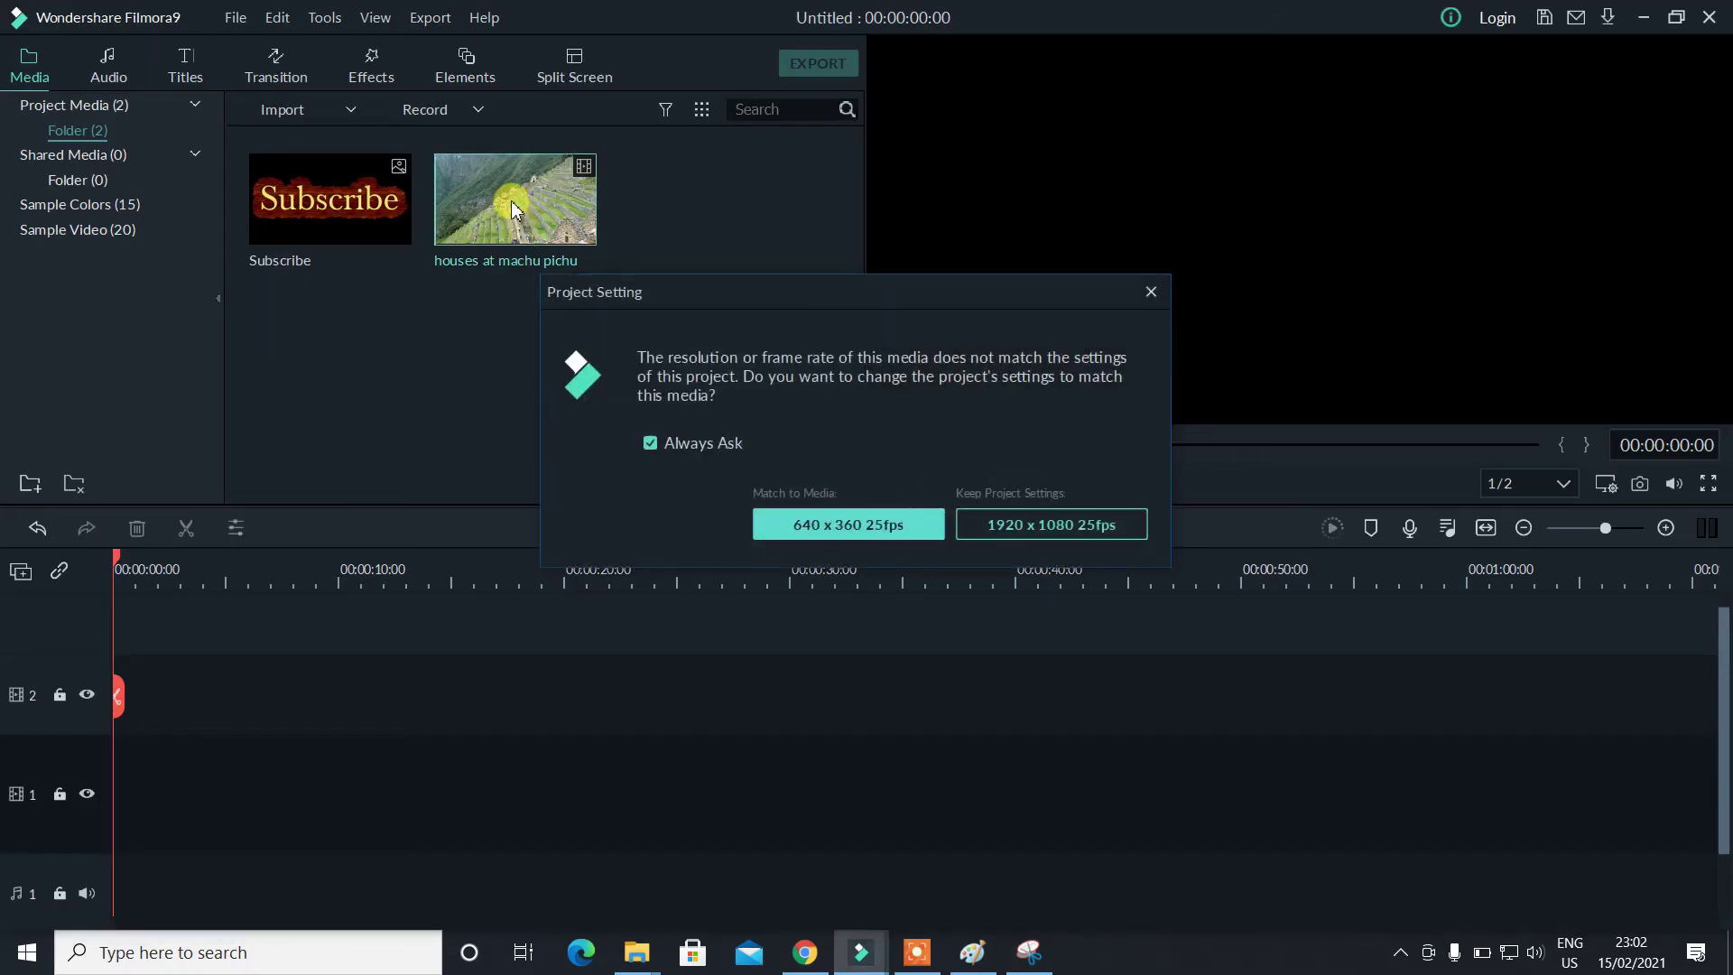
click(998, 529)
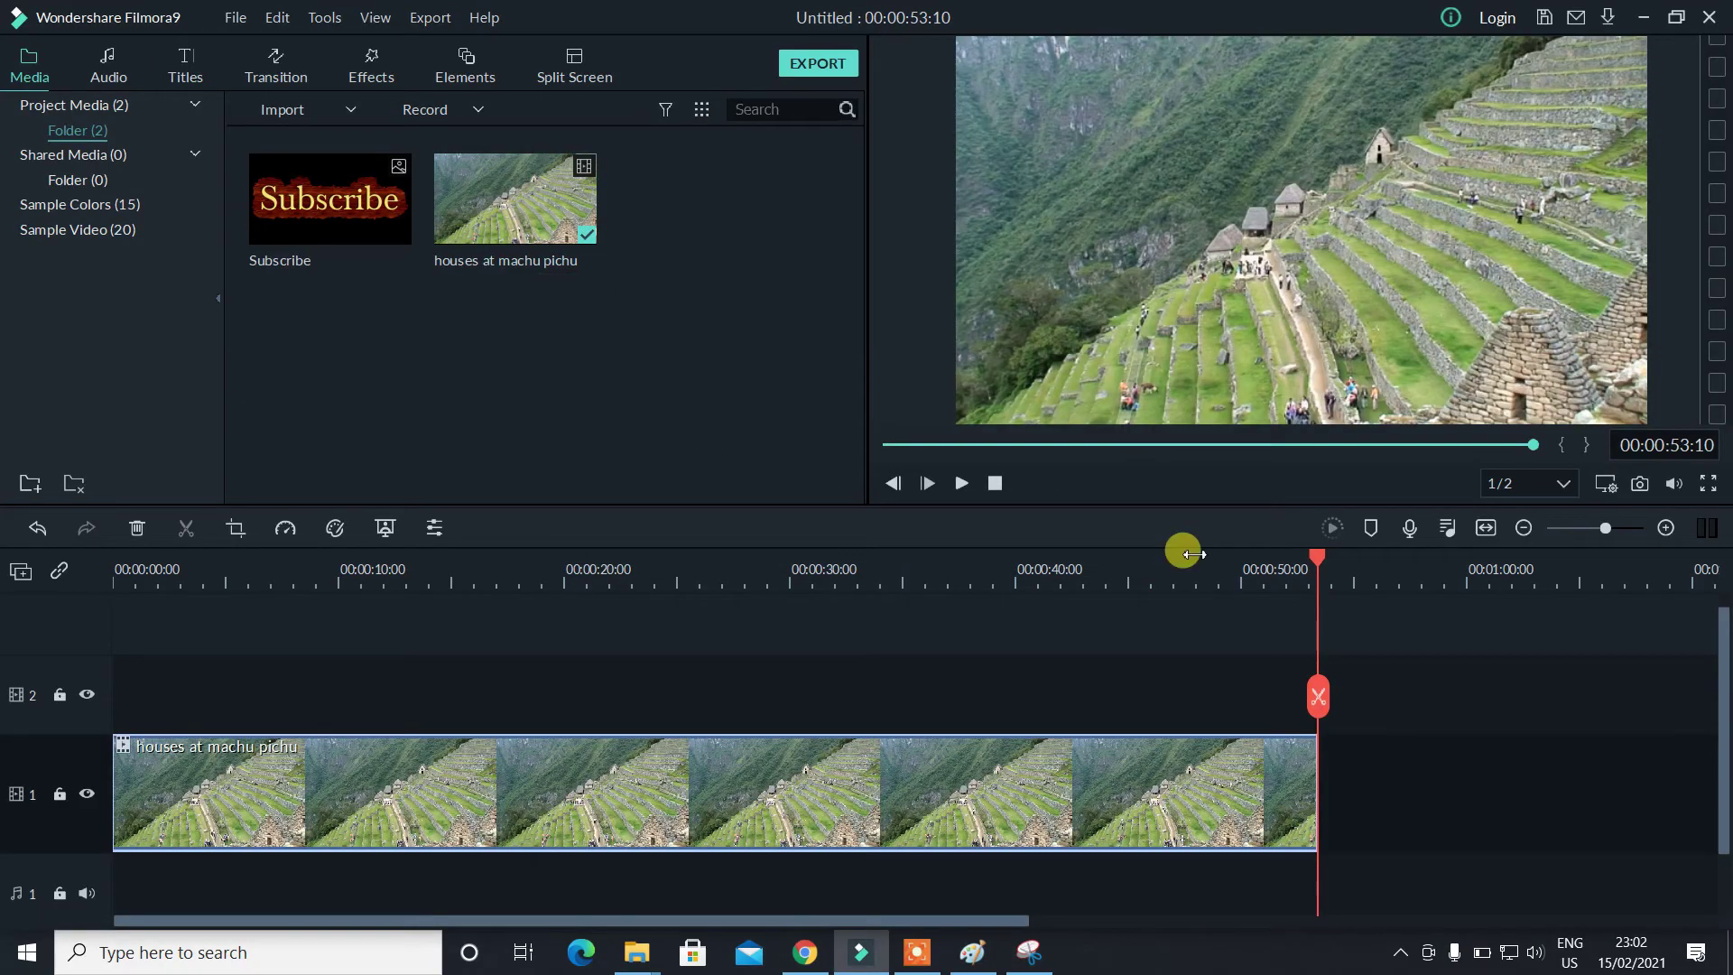
click(995, 478)
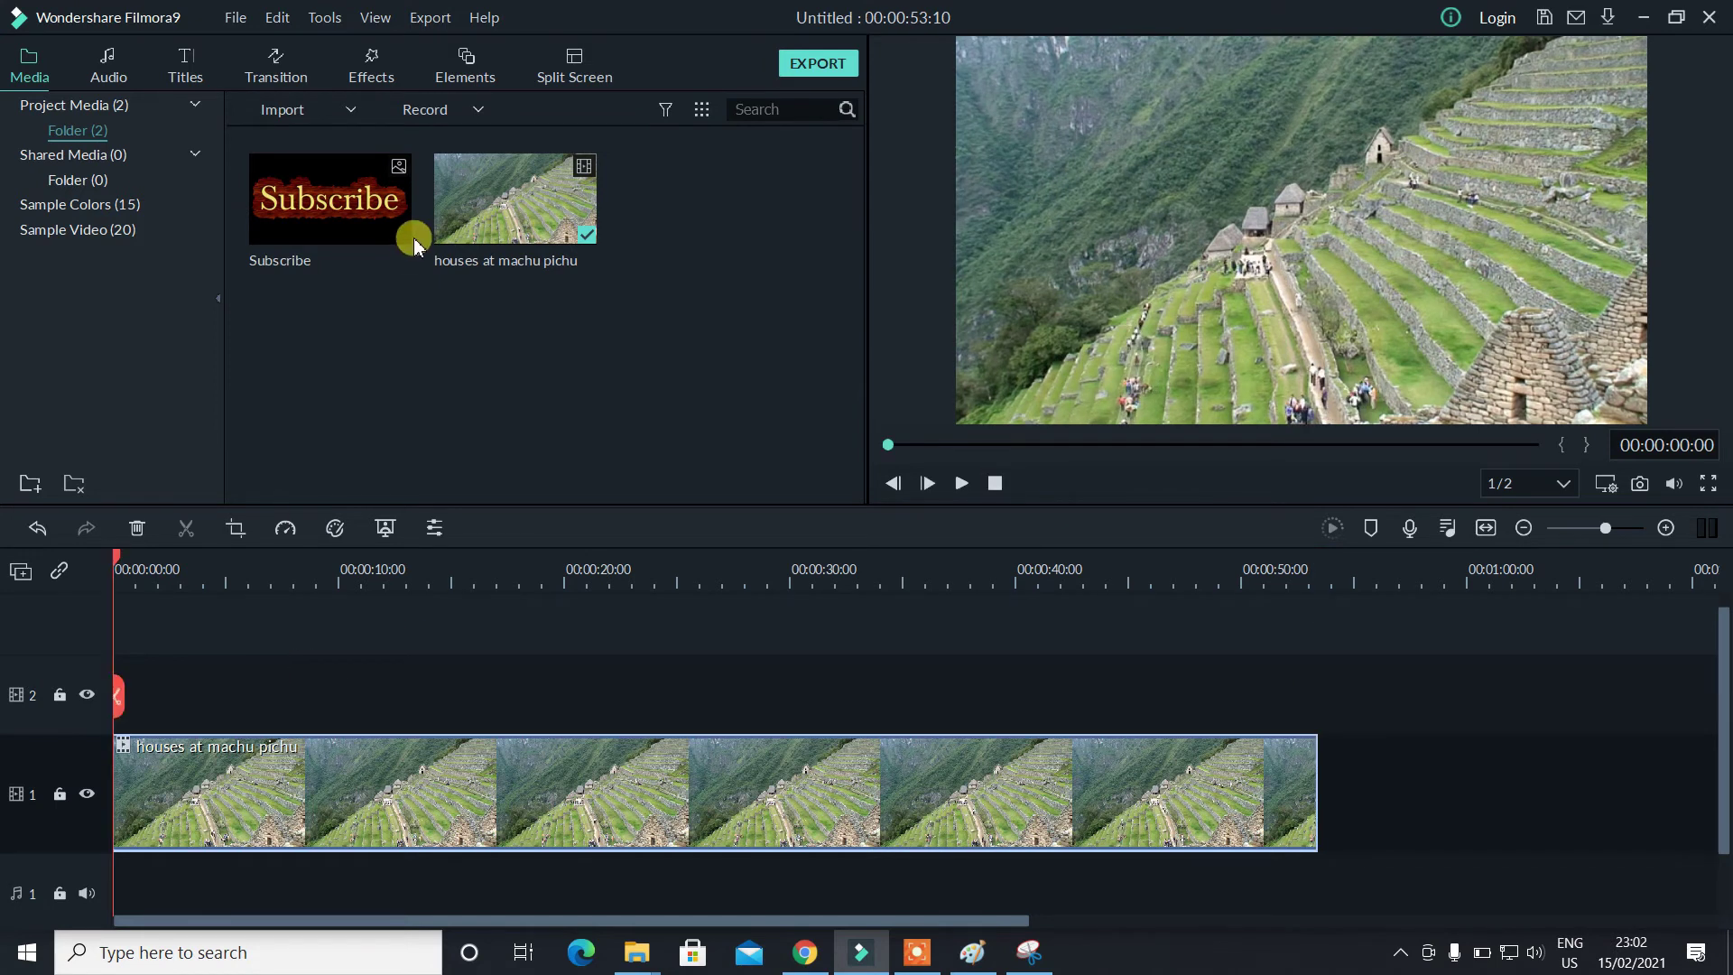
click(284, 114)
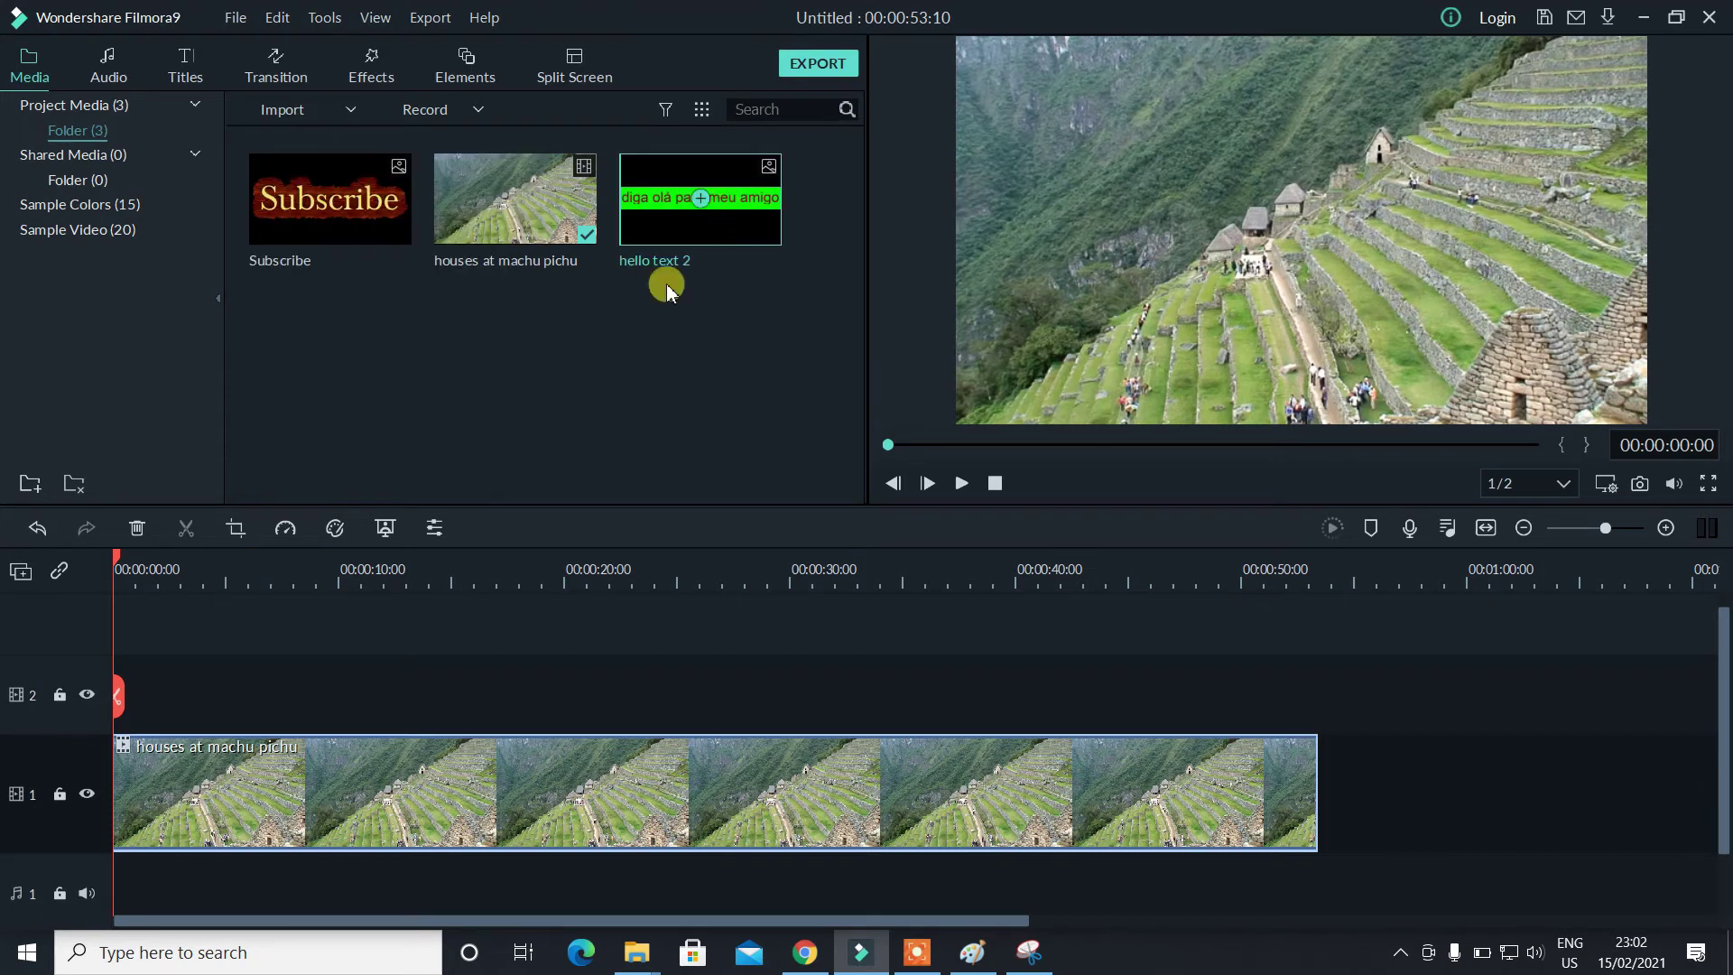
drag(722, 209, 98, 693)
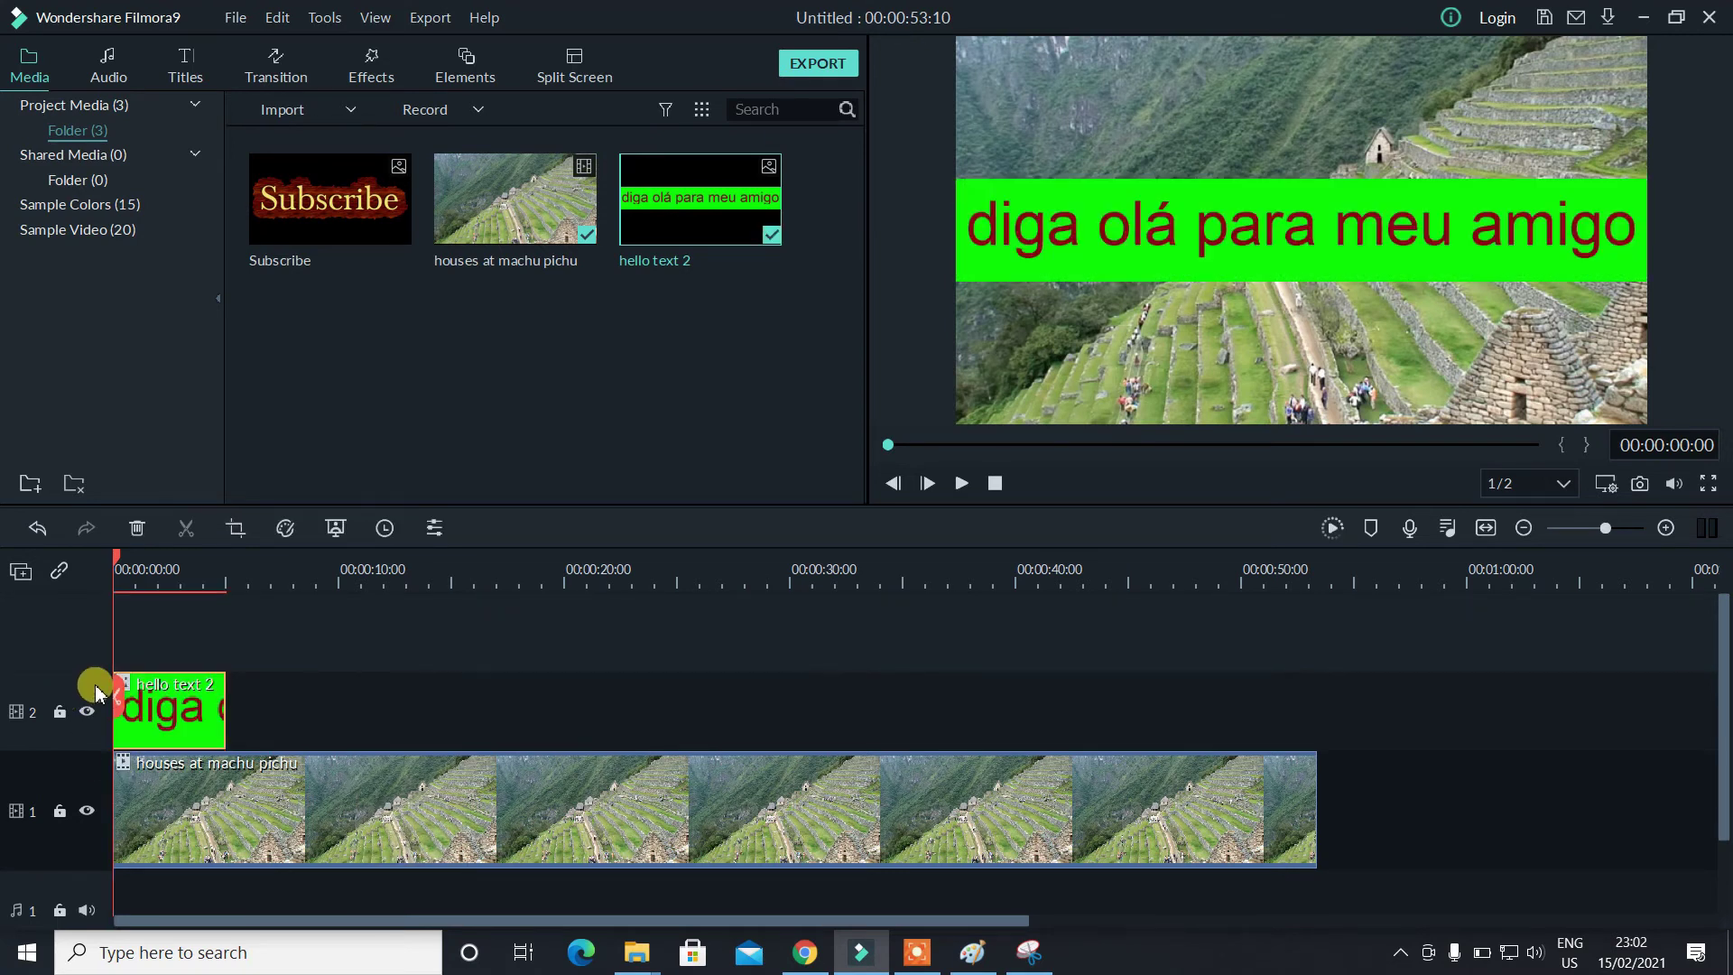
Turn on Chroma Key for the caption clip with edge feather 0 and edge thickness 5.53
double_click(177, 706)
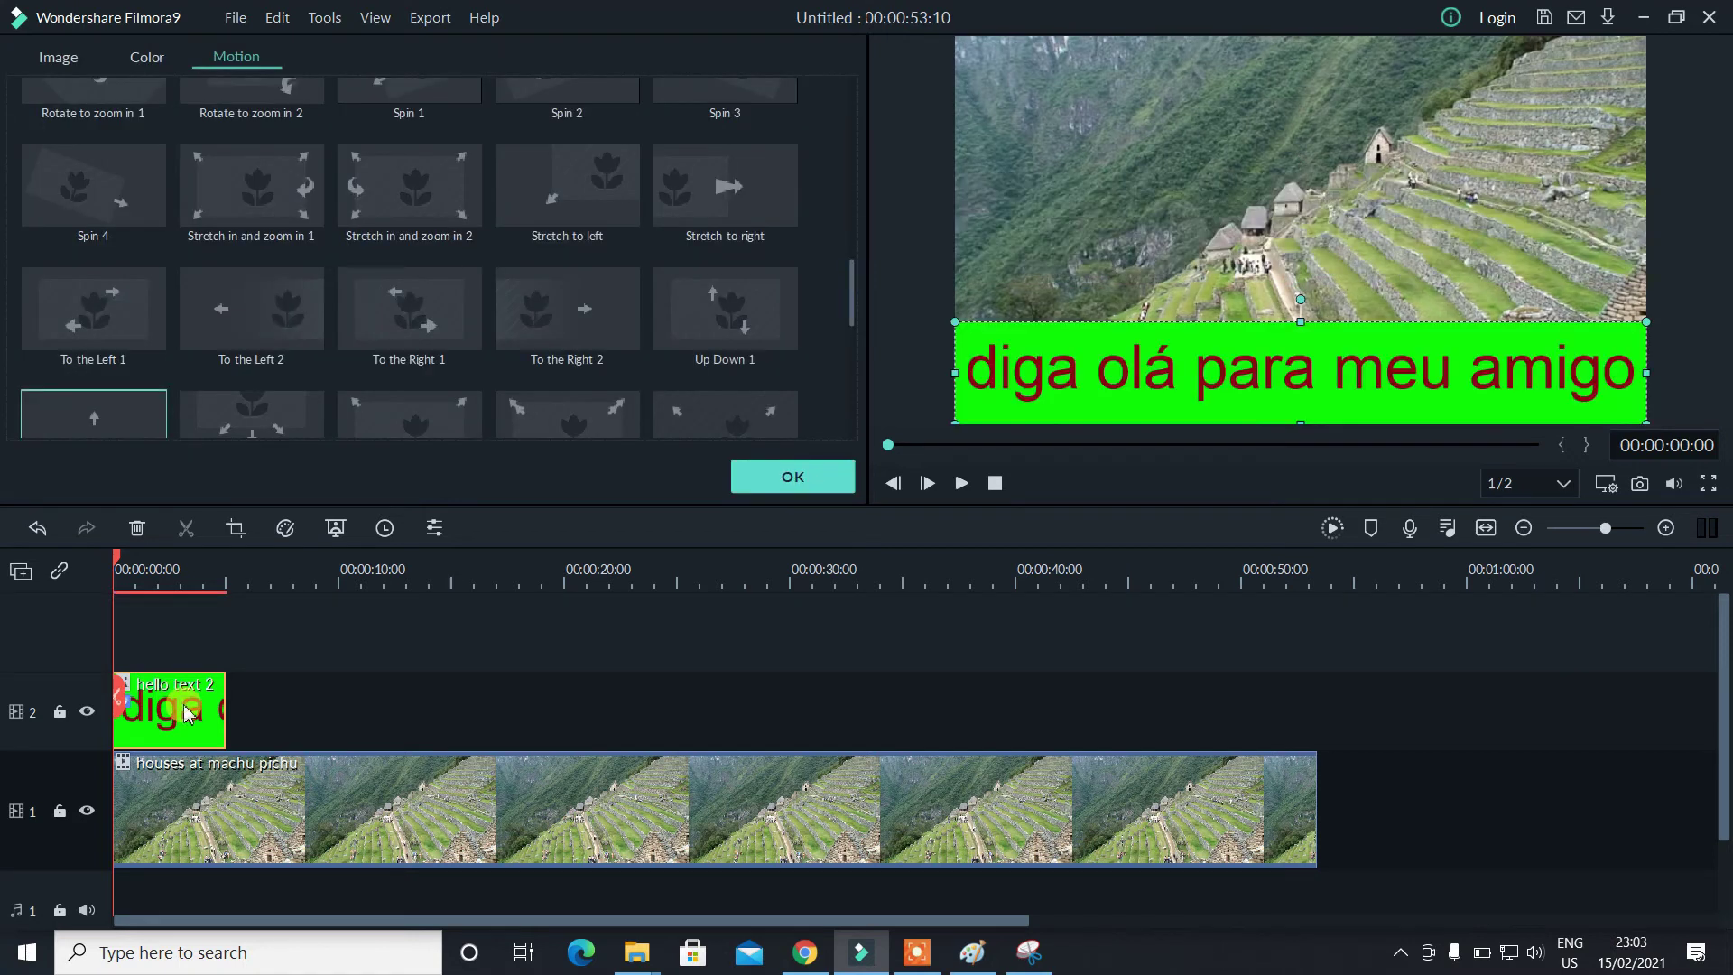
click(47, 58)
click(50, 164)
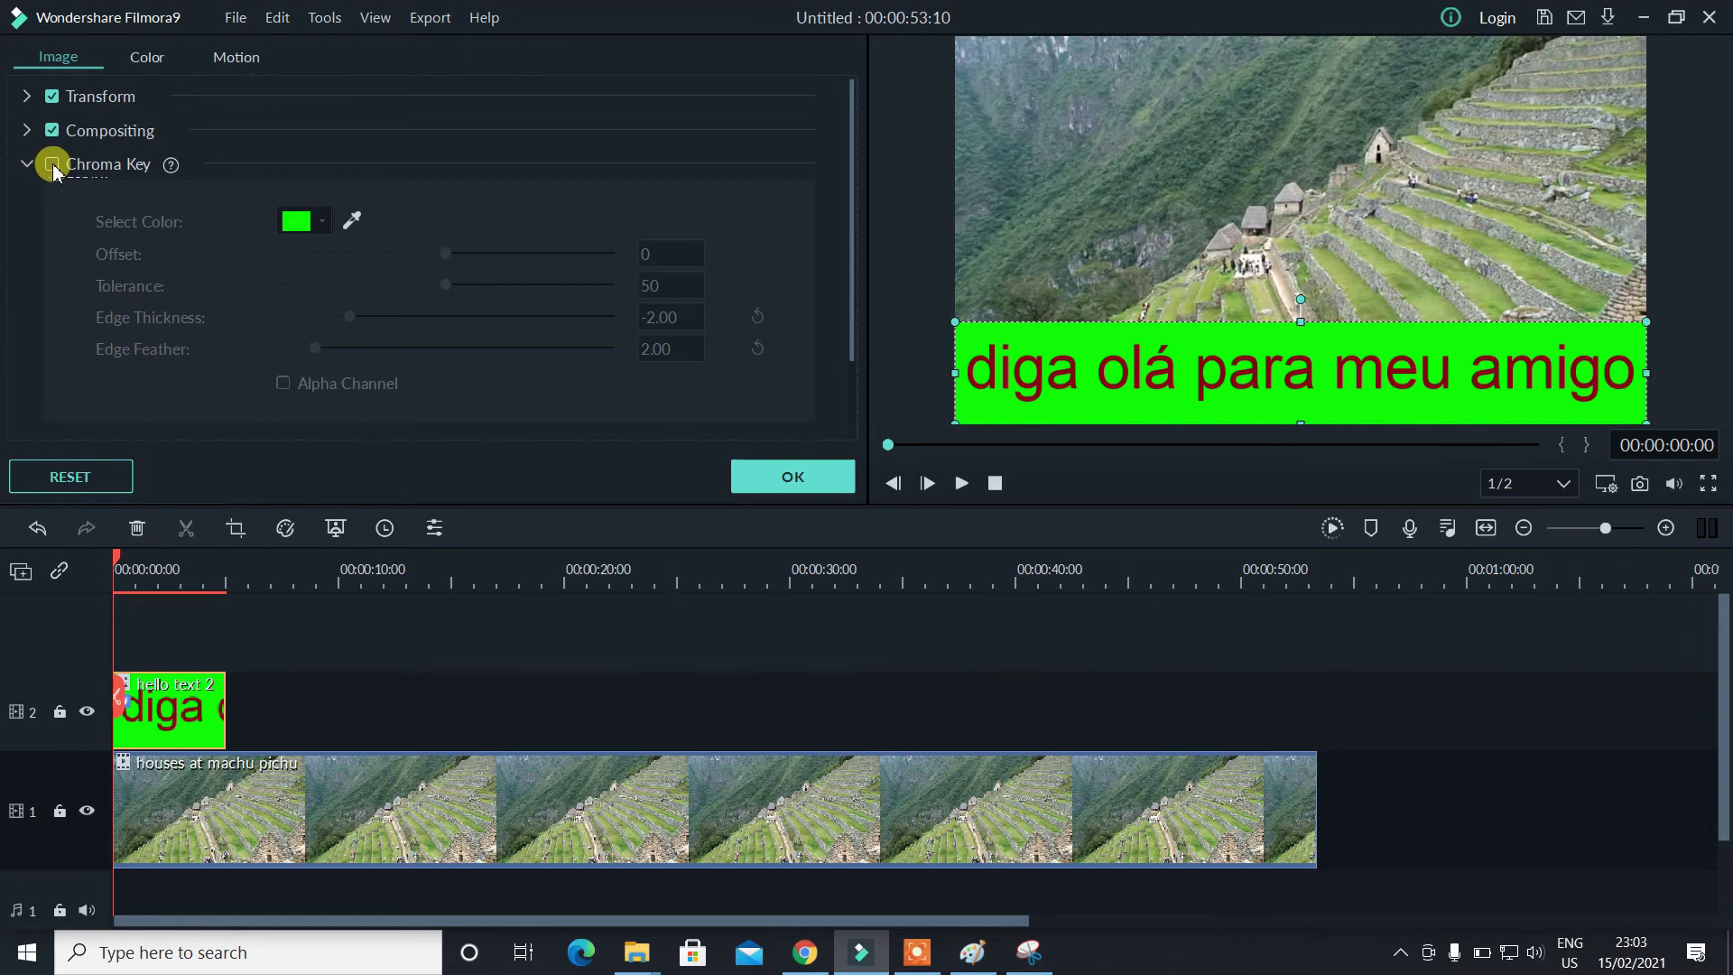
click(51, 165)
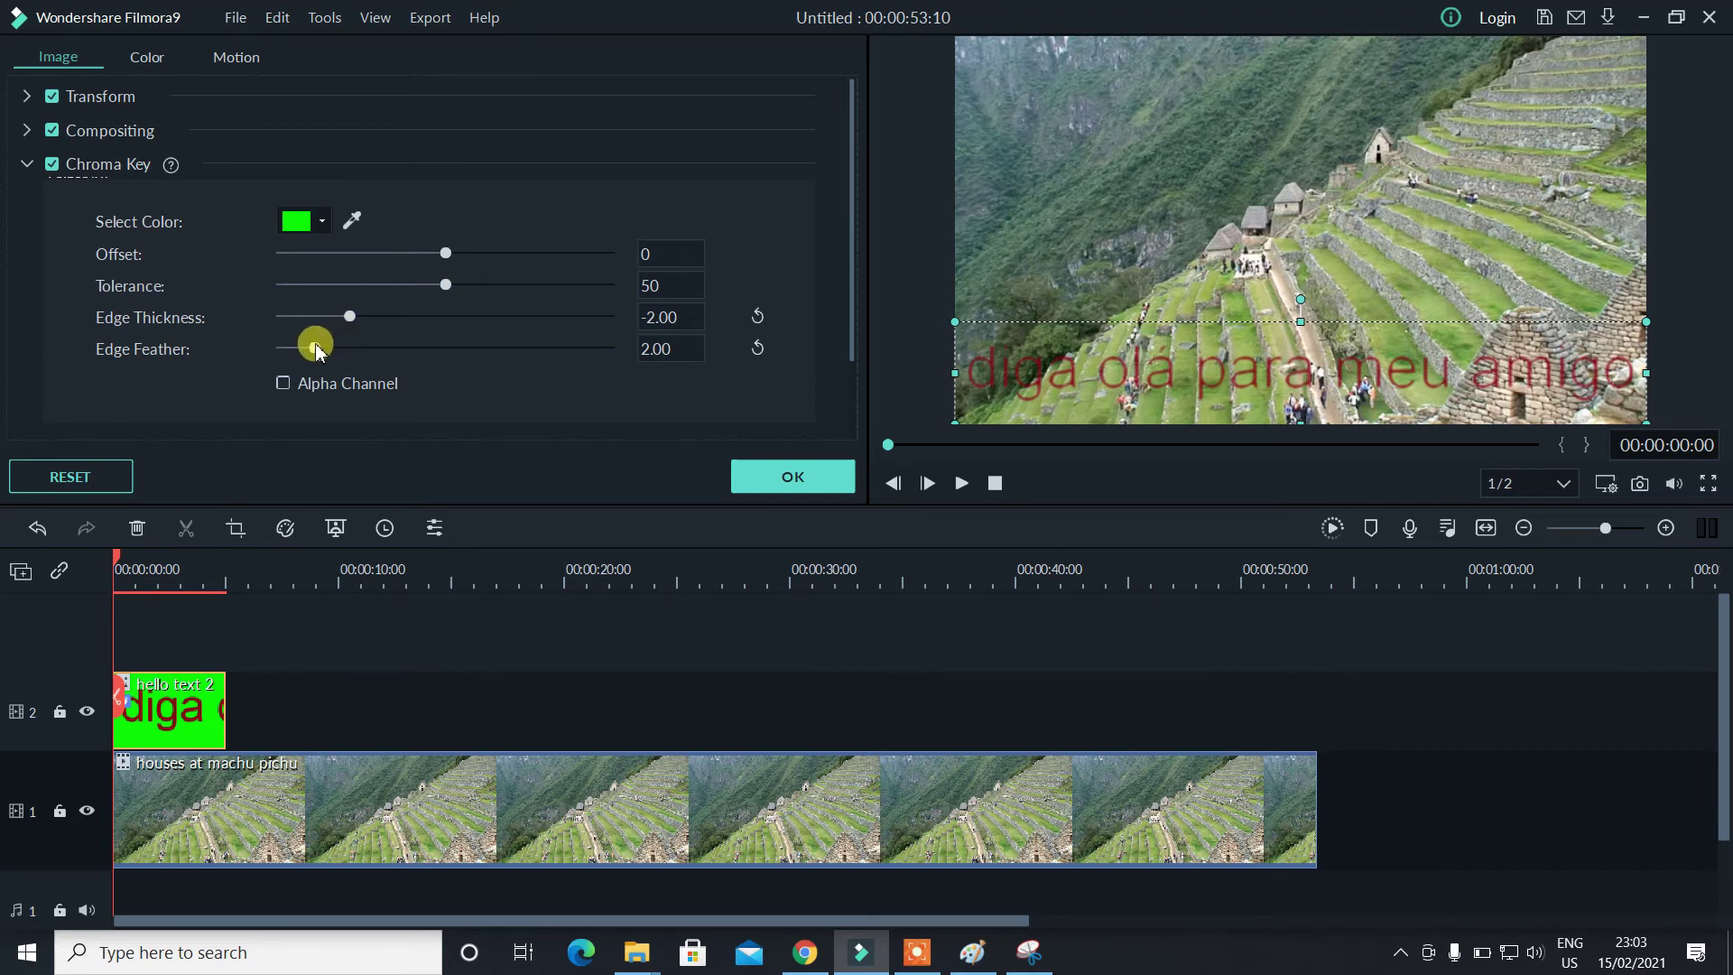
drag(394, 354, 582, 322)
click(349, 318)
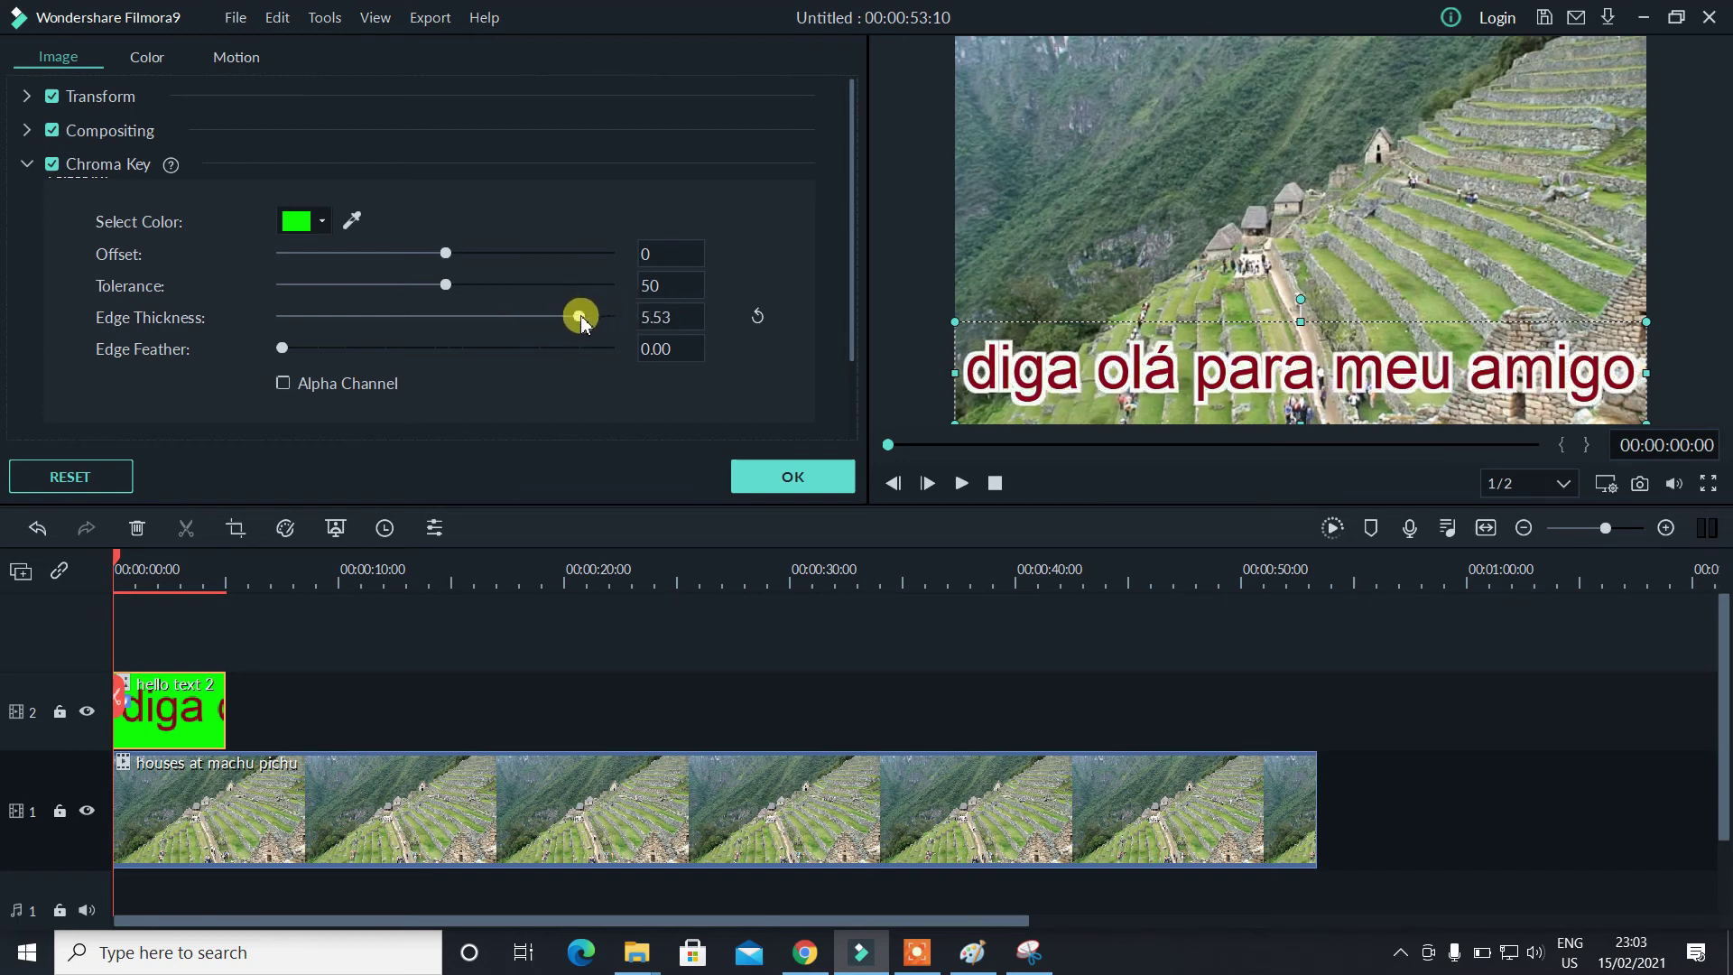
click(795, 473)
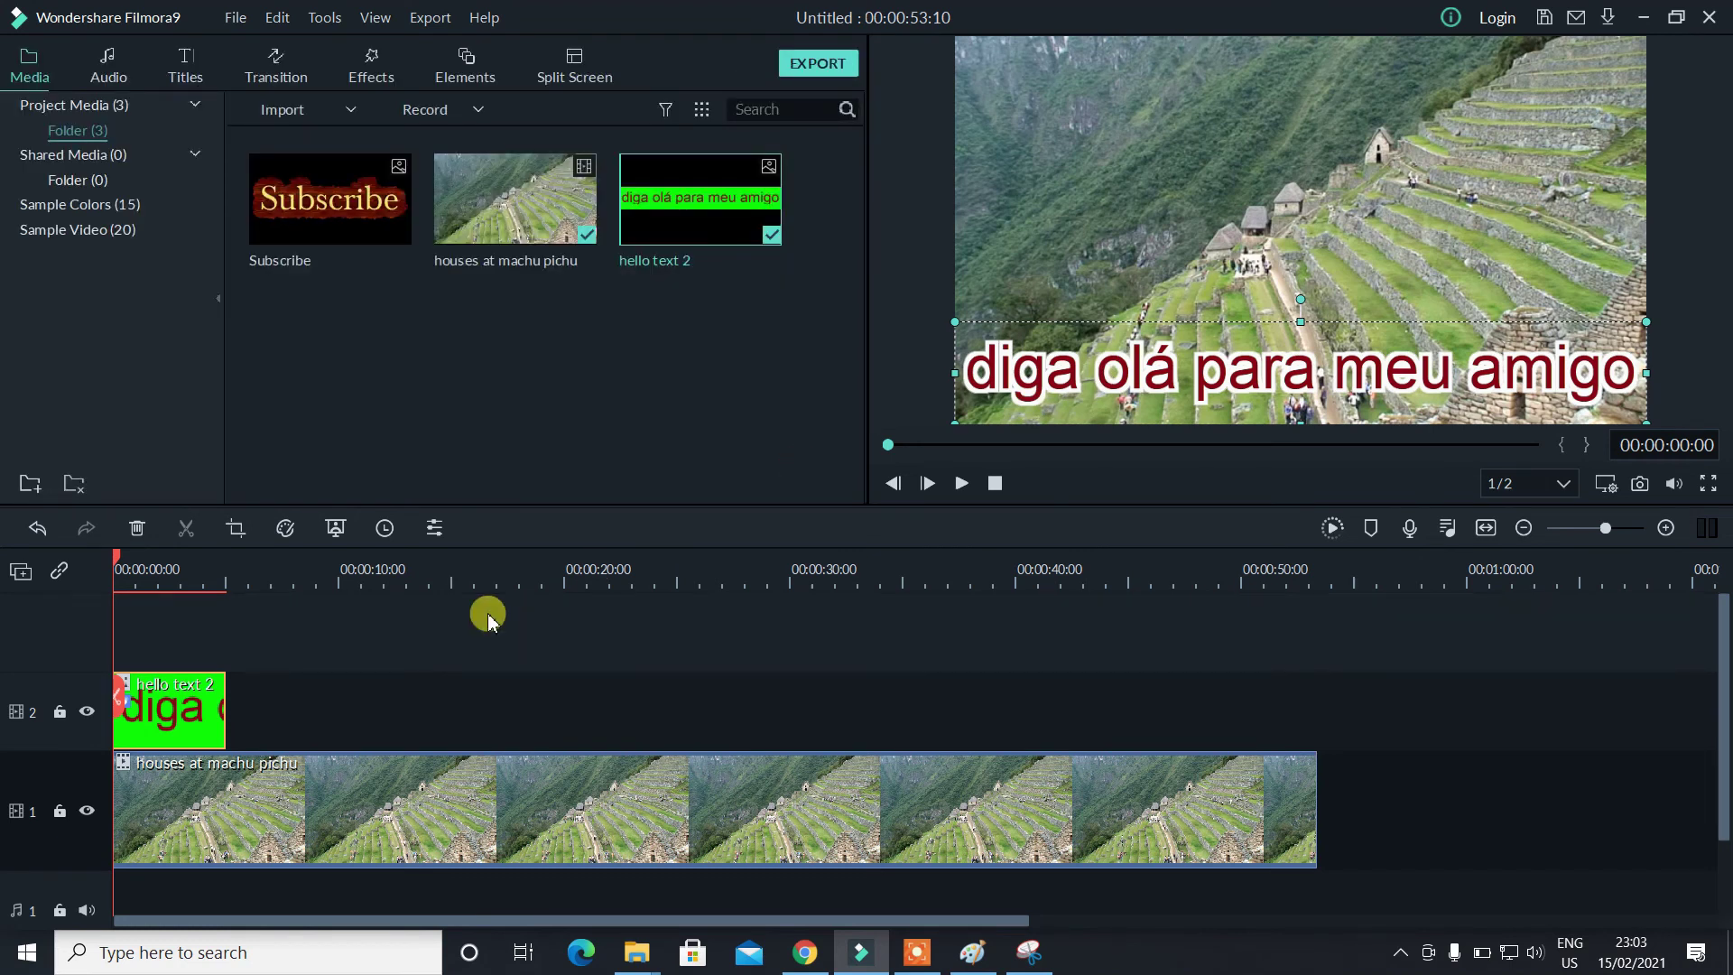
Preview the keyed caption over the footage, including full screen
key(space)
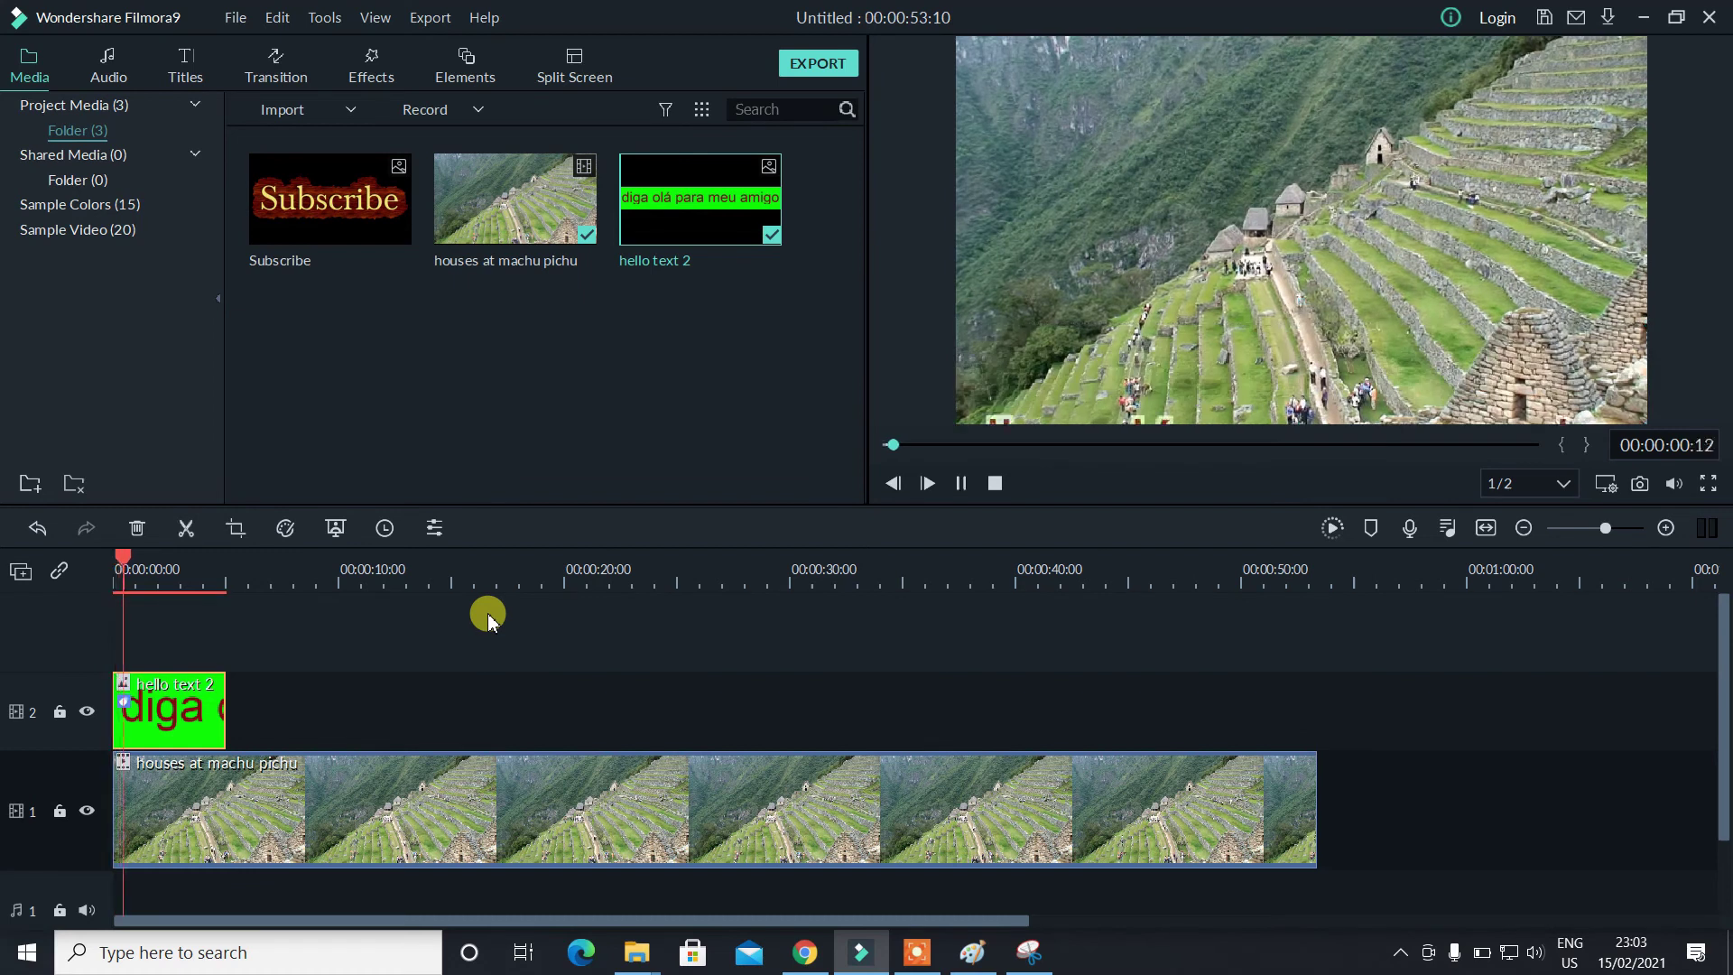
key(space)
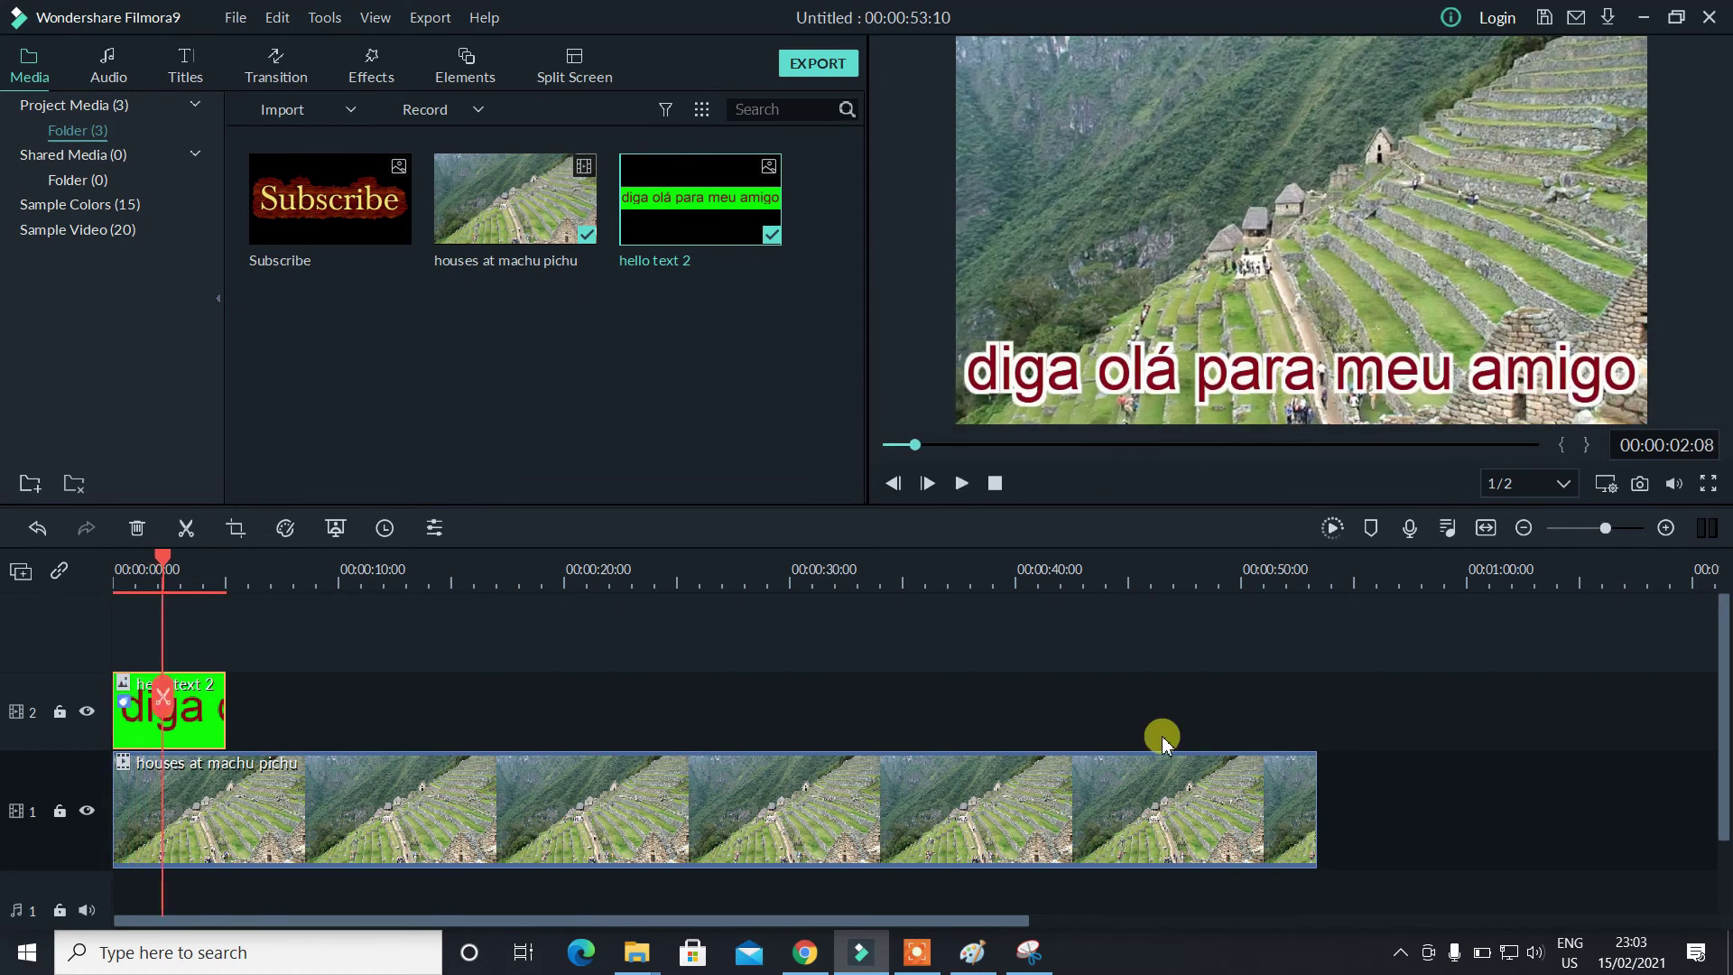
click(1708, 483)
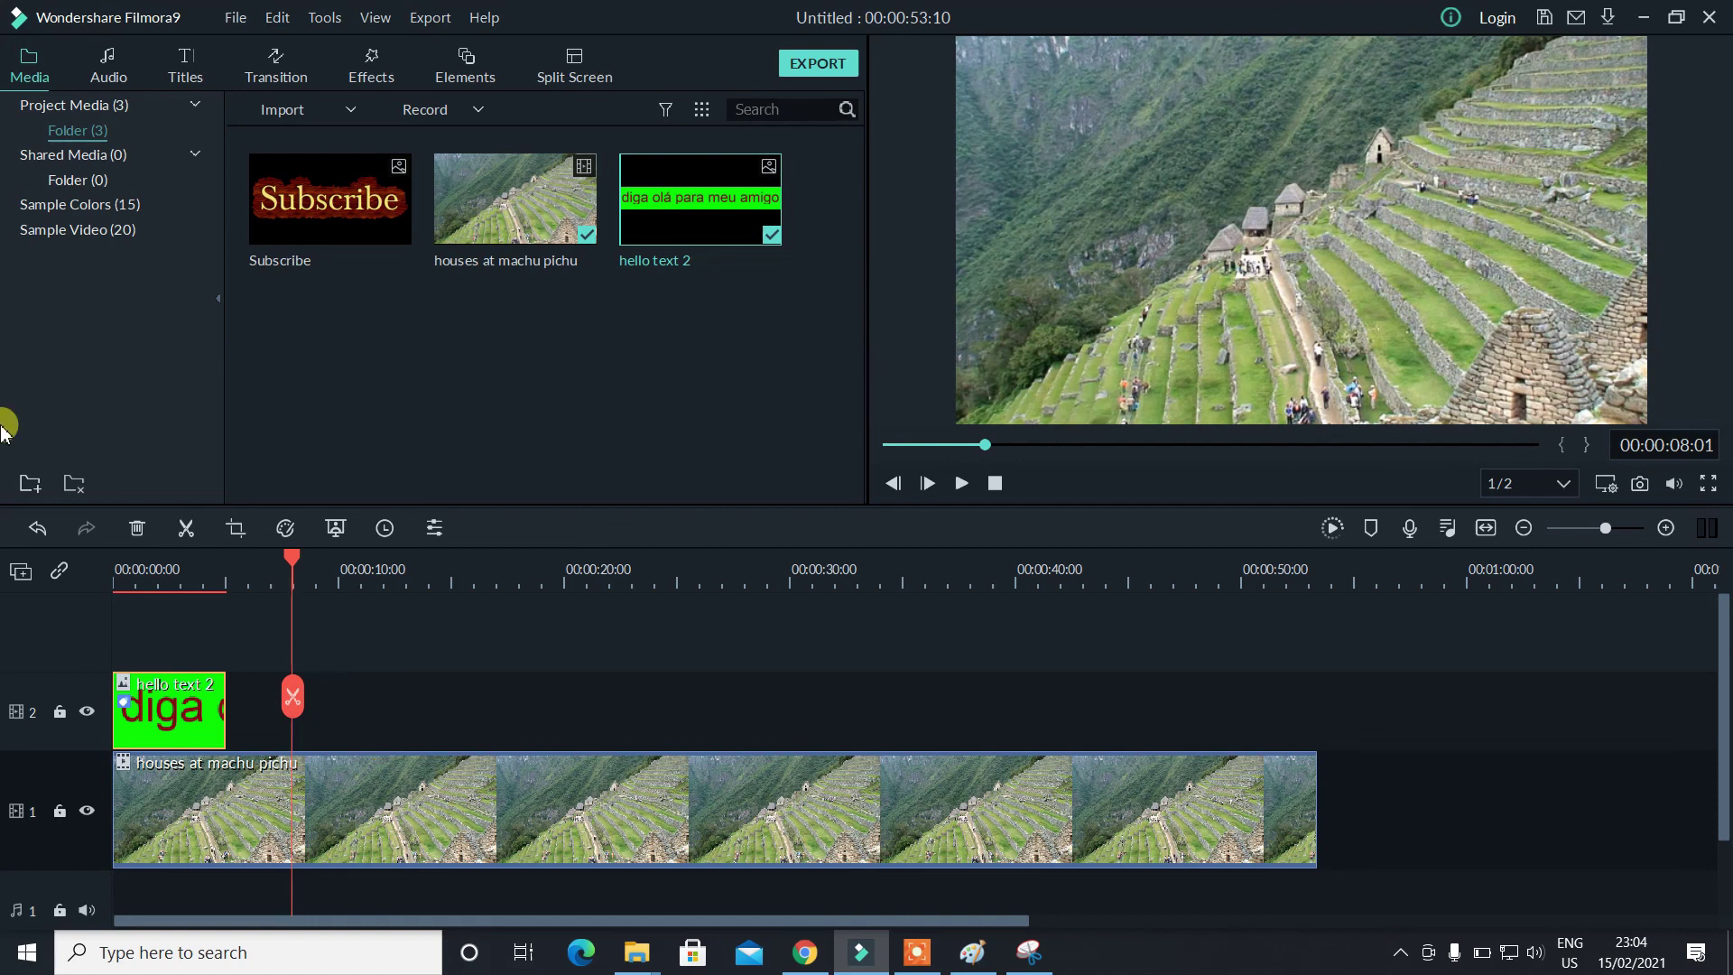
Insert the Subscribe clip on track 1 at about 8 seconds and play it back
click(334, 198)
click(334, 198)
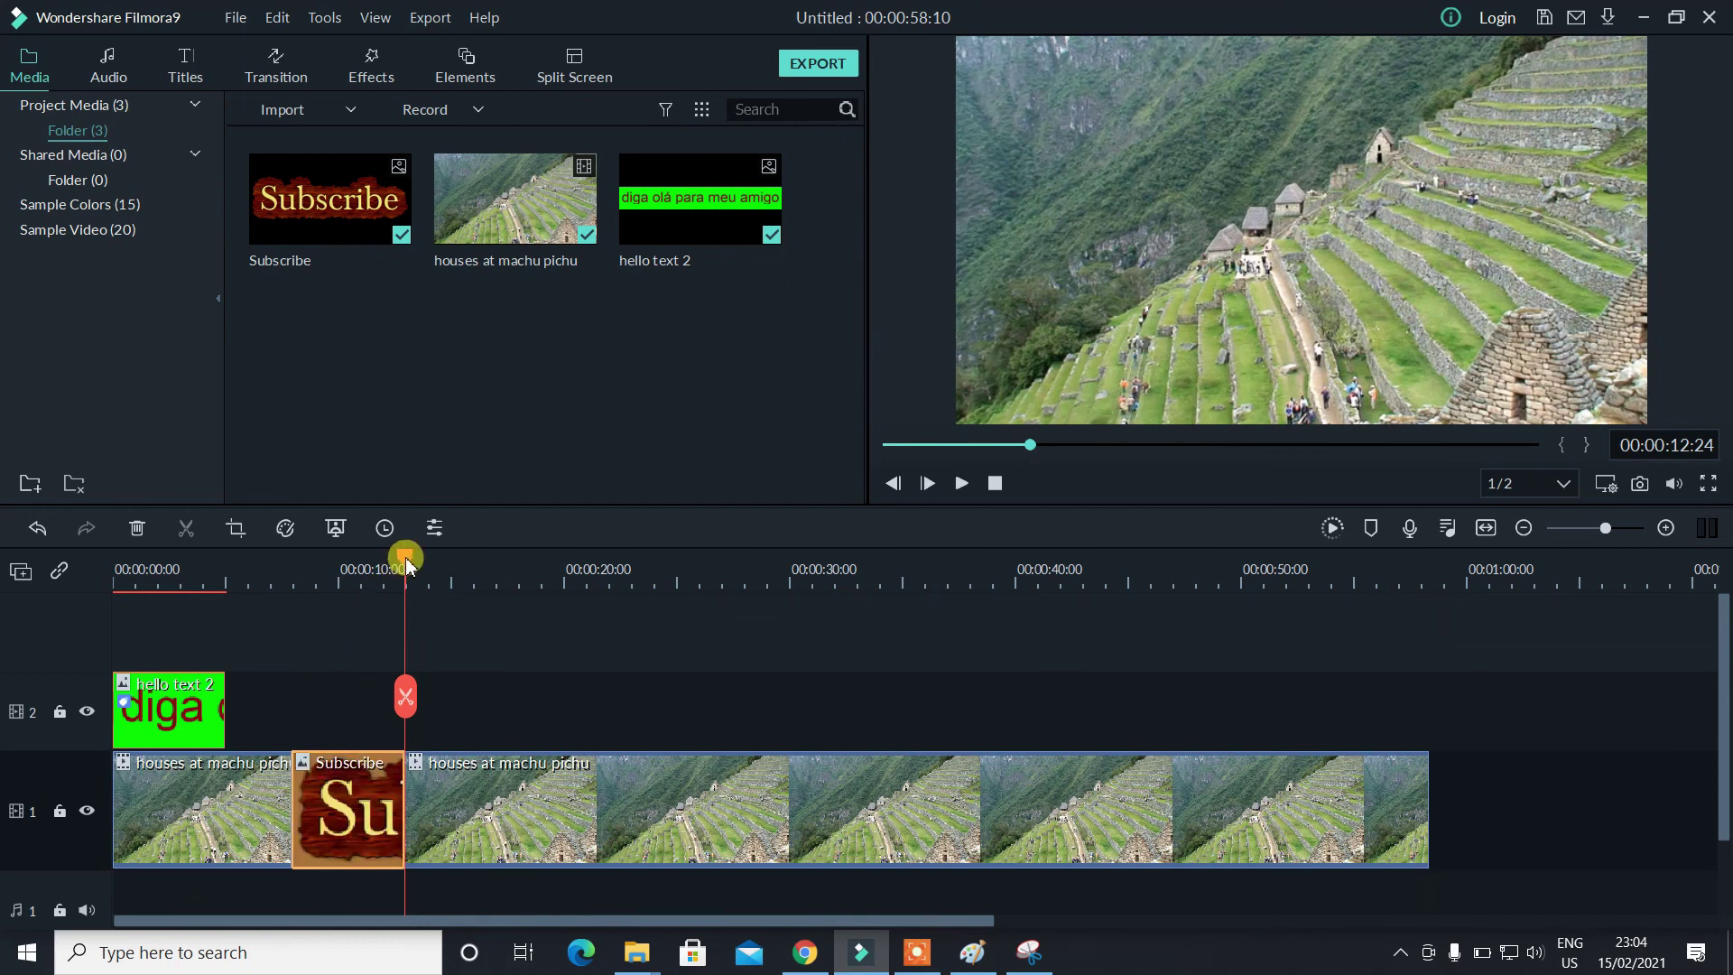
drag(403, 571, 297, 572)
key(space)
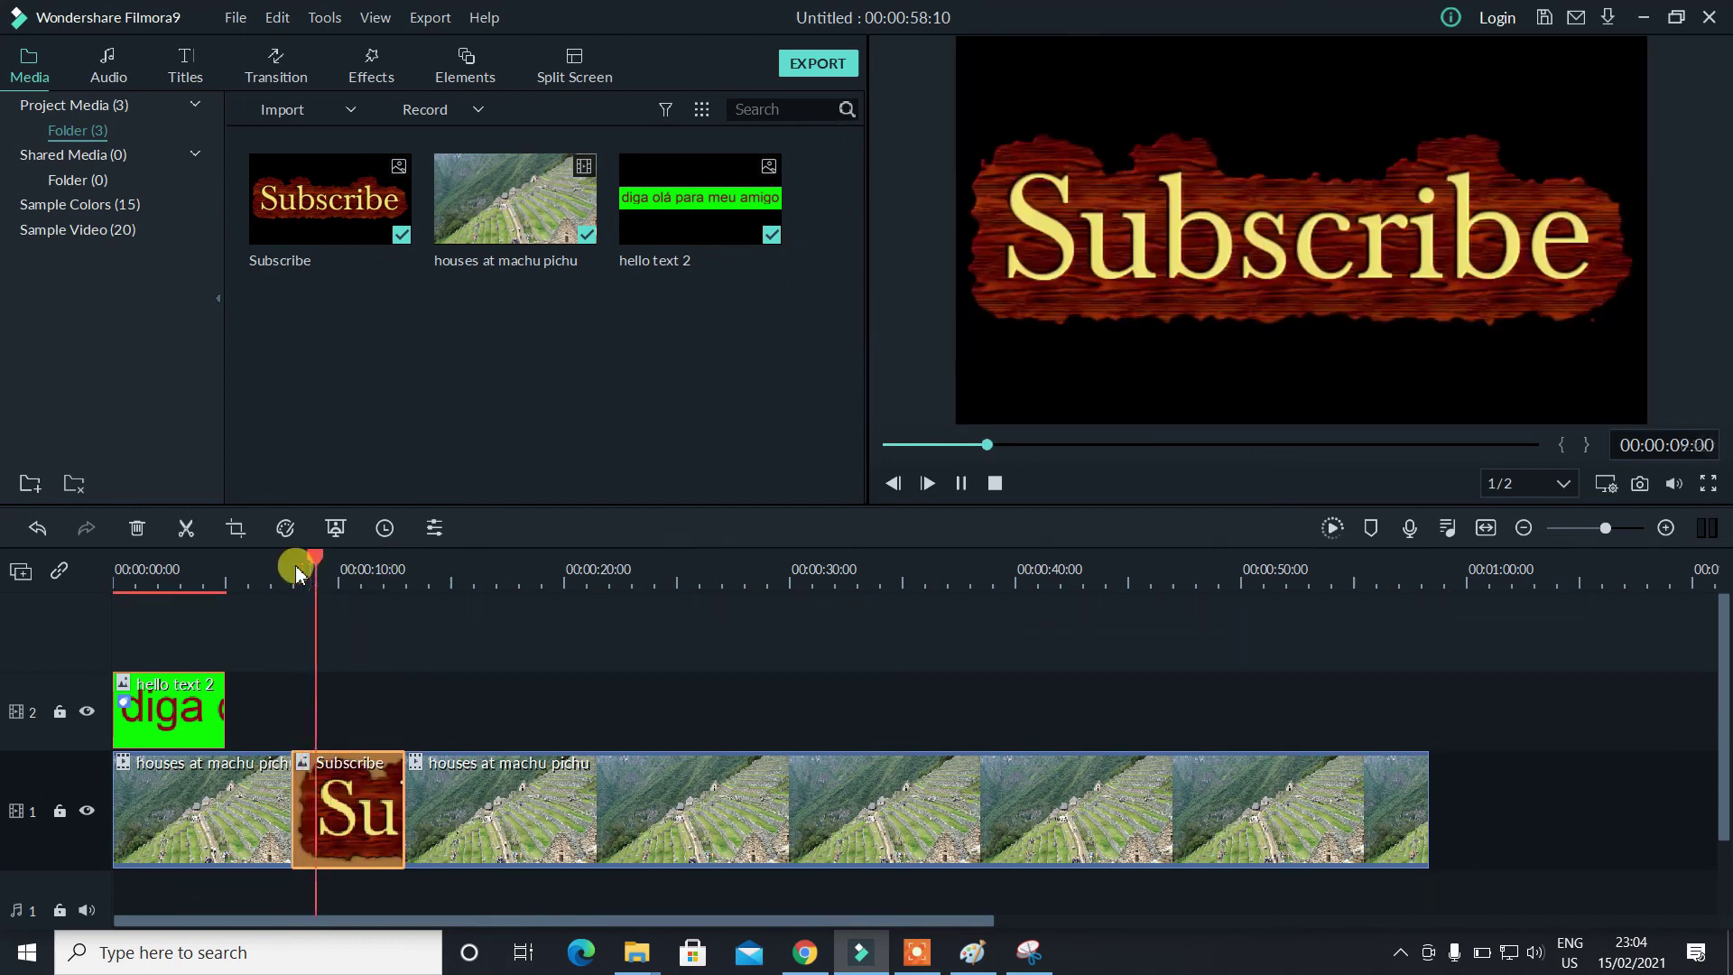